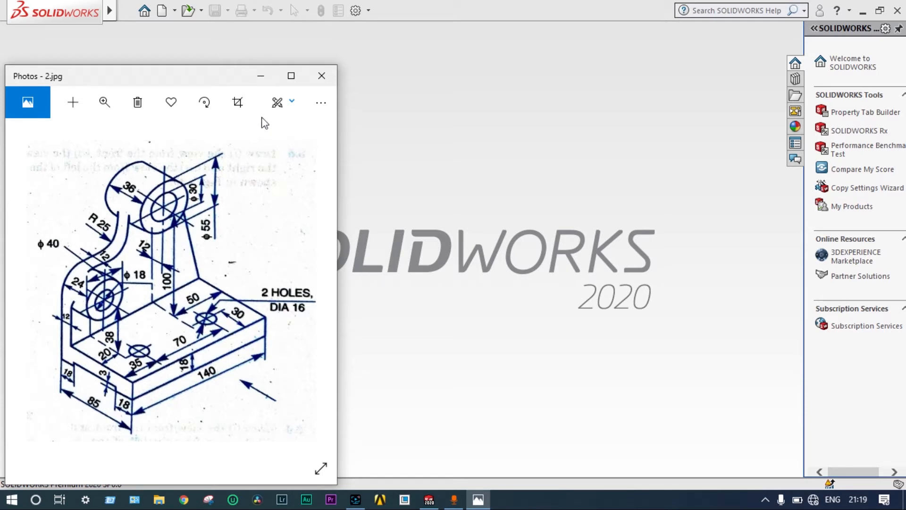
- Create a new part document and check that its unit system is MMGS (millimeter, gram, second)
click(263, 79)
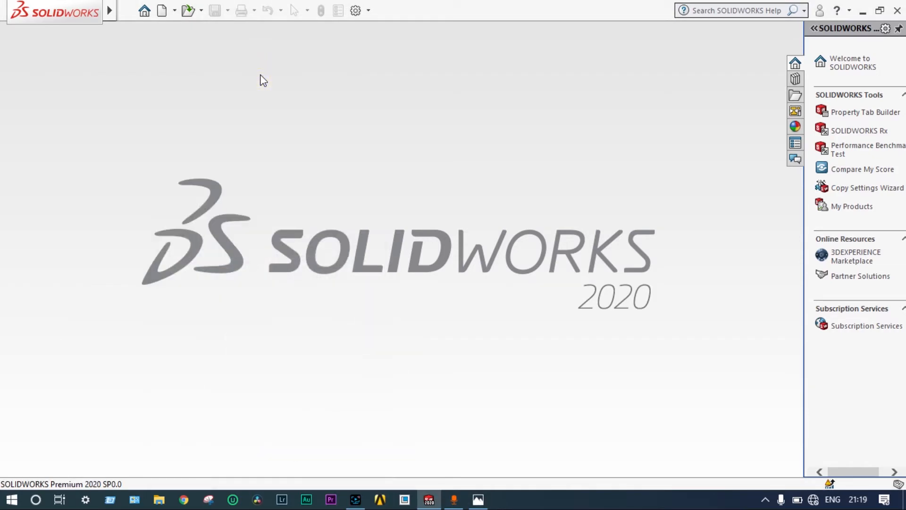
click(161, 11)
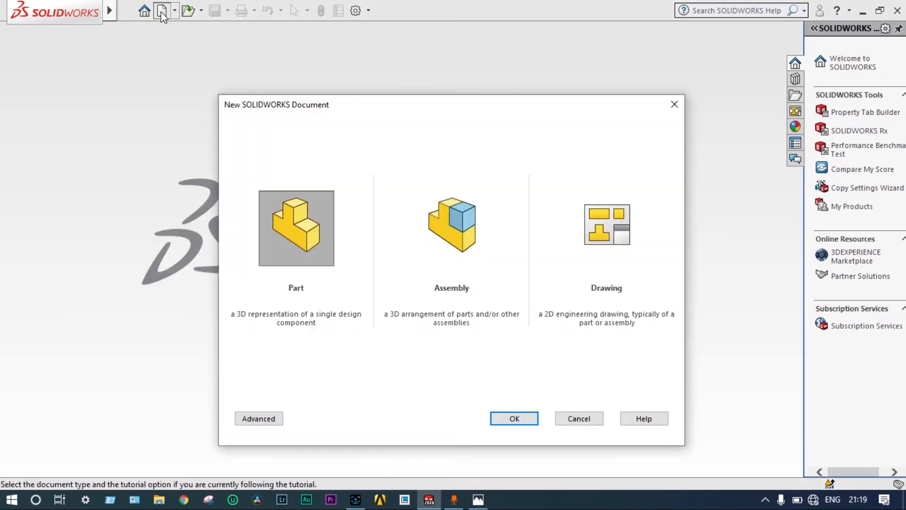
key(Return)
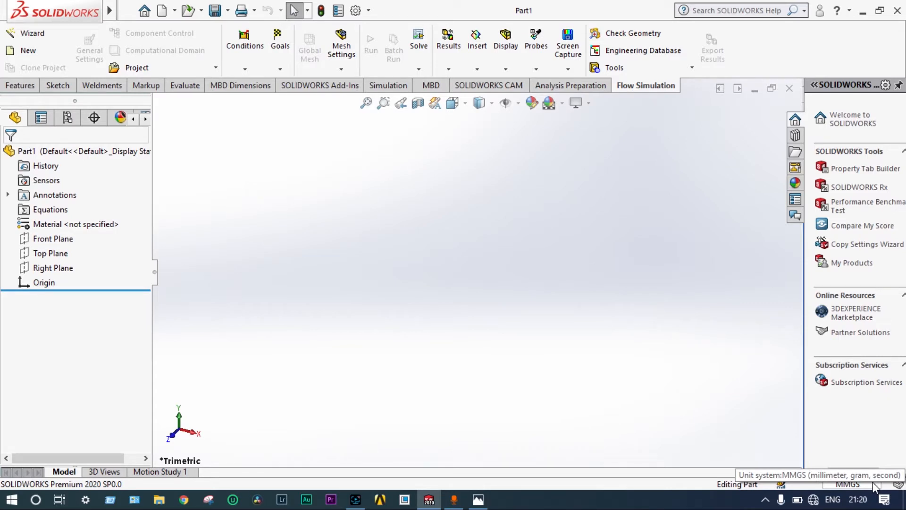
click(872, 482)
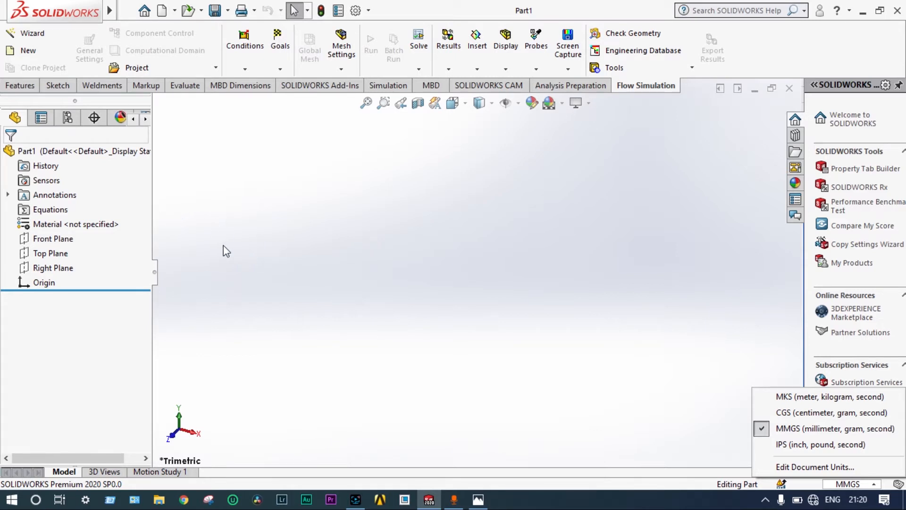
- Start a sketch on the Front Plane, viewed normal to it, and draw a vertical centerline about 133 mm long through the origin
click(67, 245)
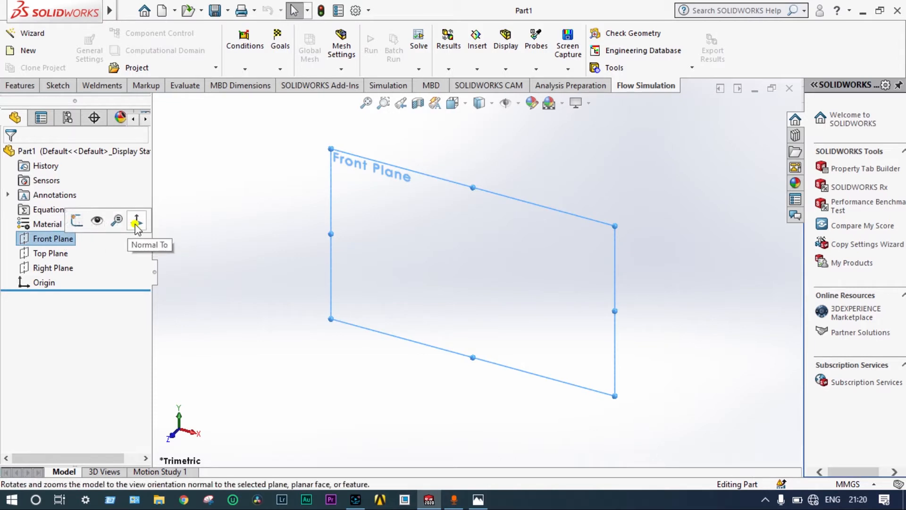
click(137, 222)
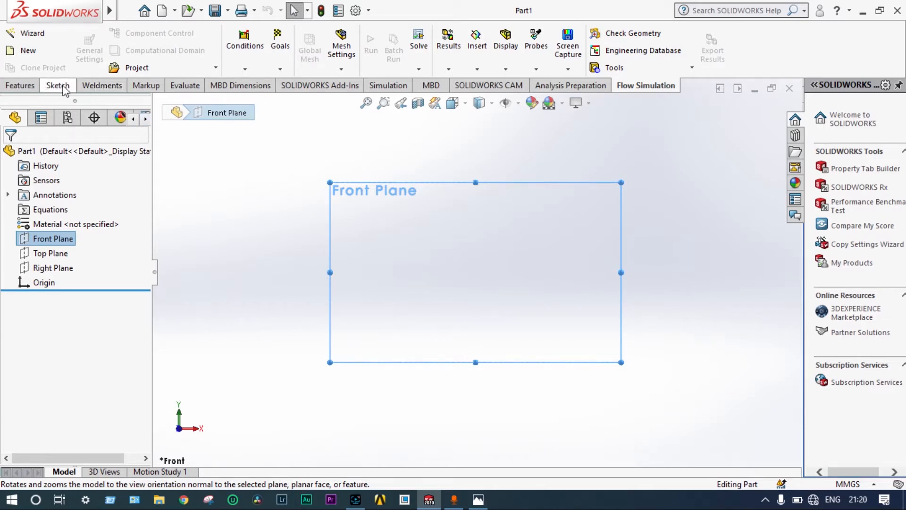
click(58, 86)
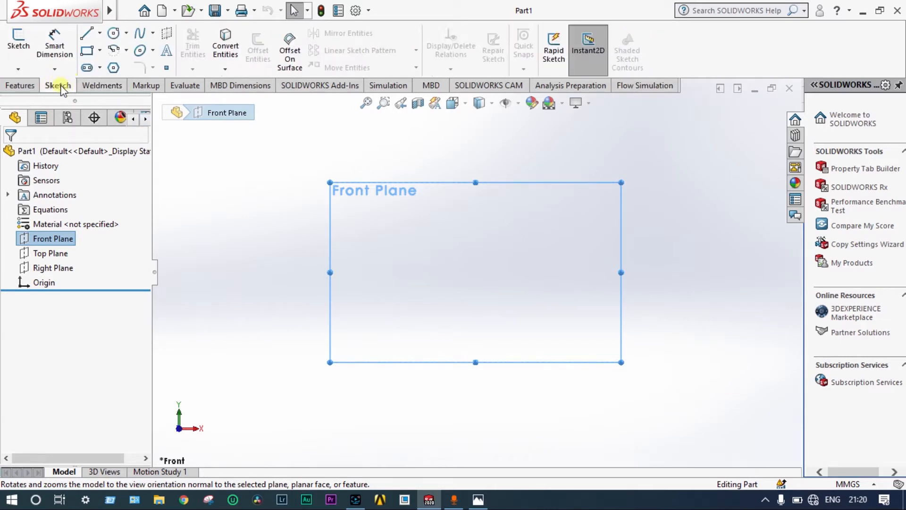
click(99, 33)
click(99, 66)
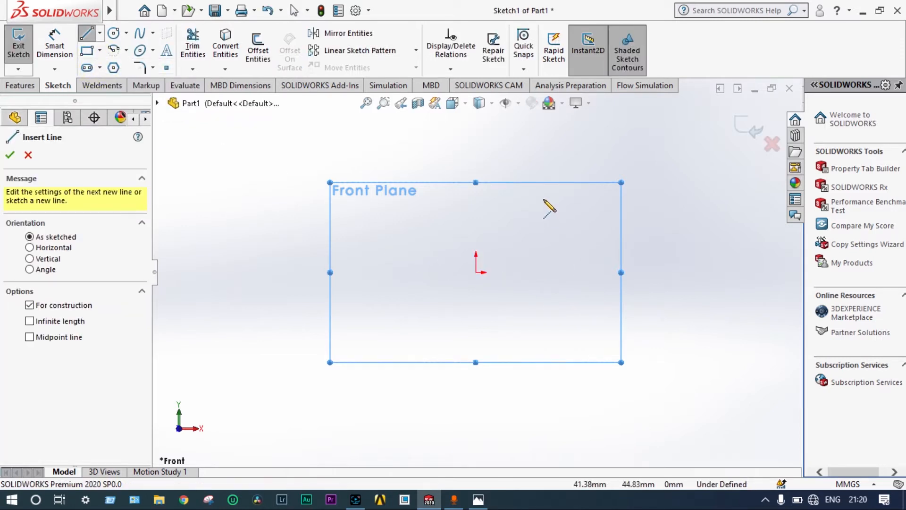
click(475, 194)
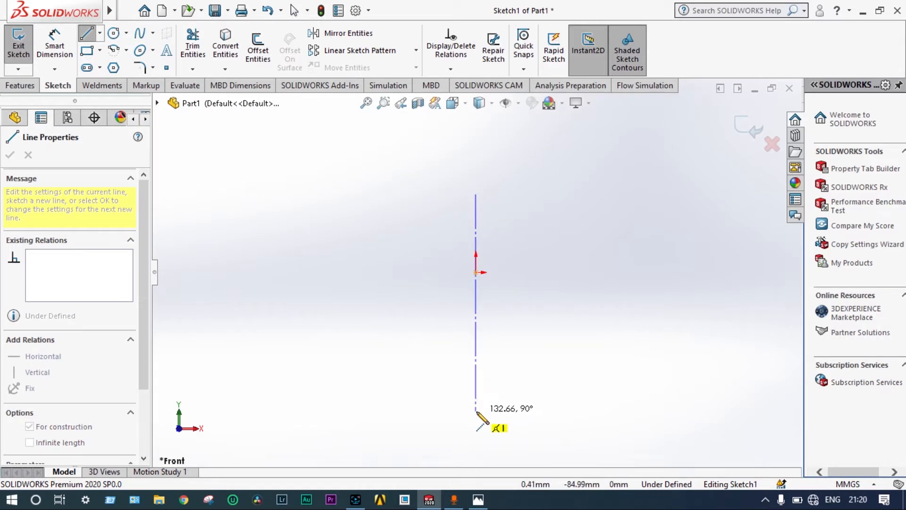
click(476, 410)
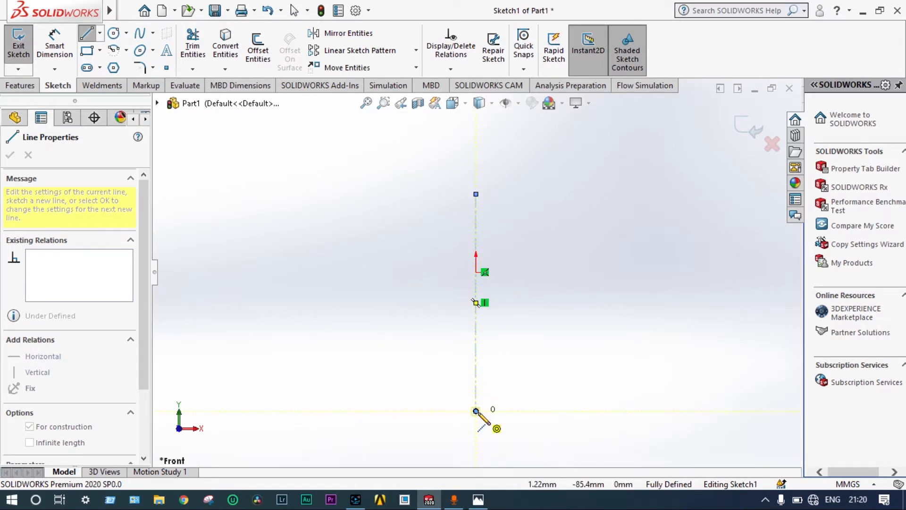
key(Escape)
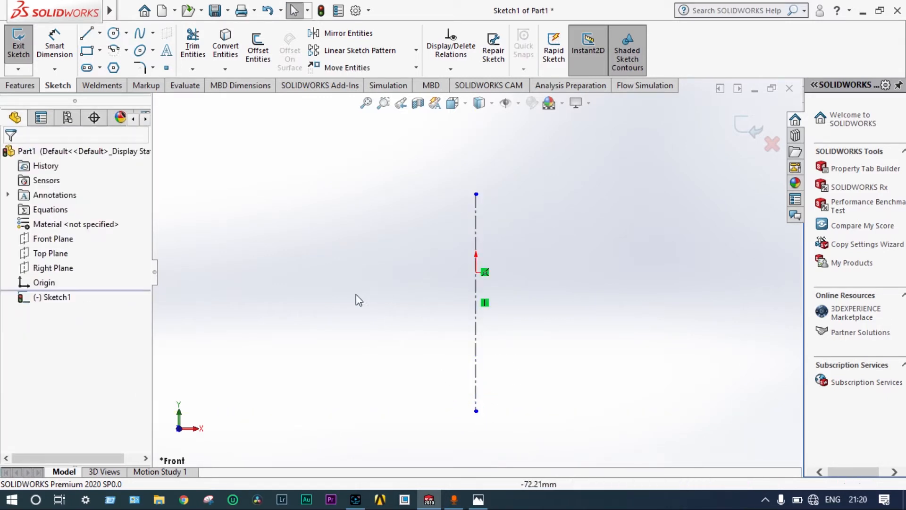
- Draw a horizontal centerline through the origin, crossing the vertical centerline
click(100, 33)
click(99, 66)
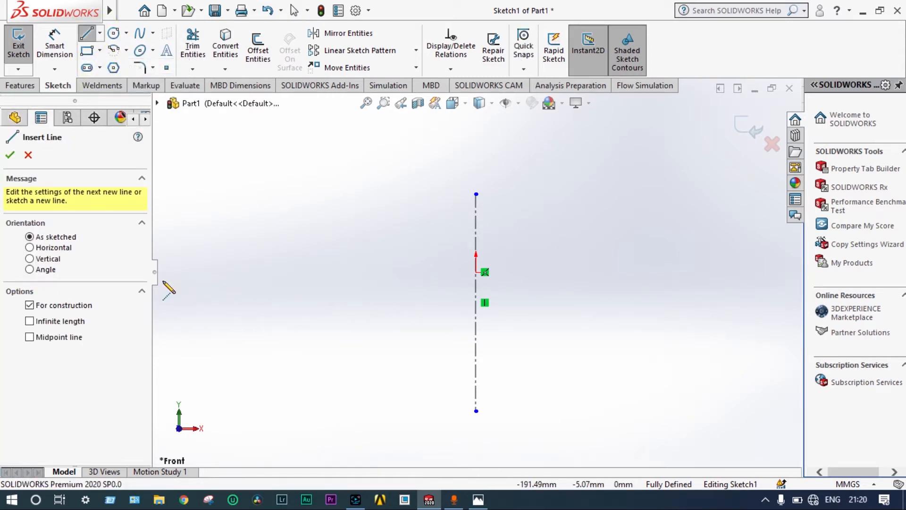
click(173, 270)
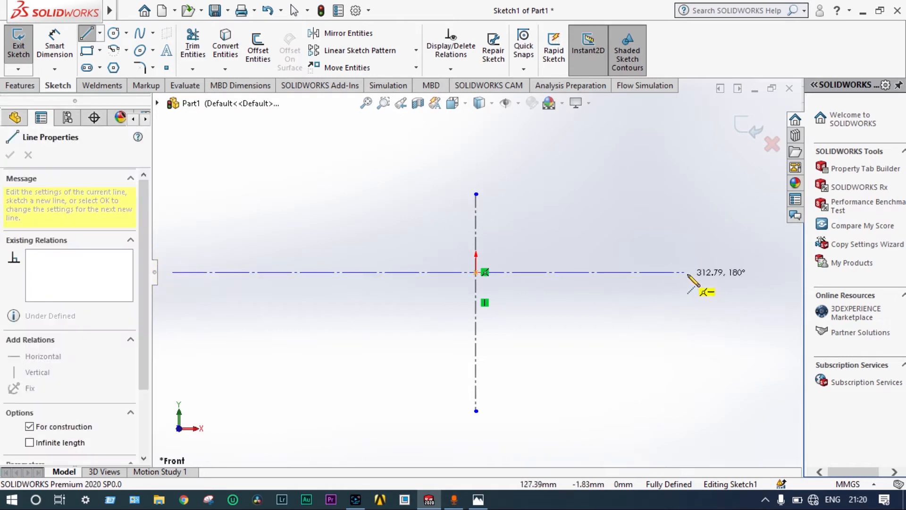
click(727, 270)
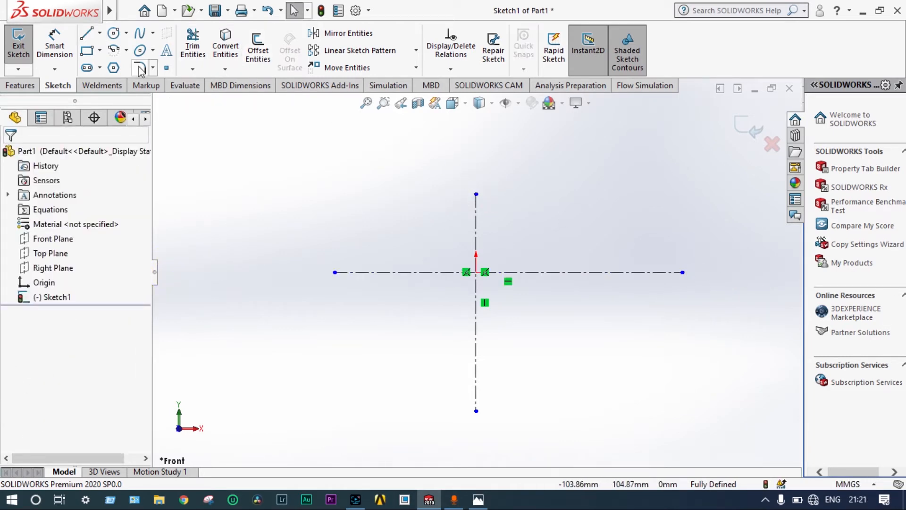
- Sketch two concentric circles centred on the origin, the inner one about 46 mm in diameter
click(113, 32)
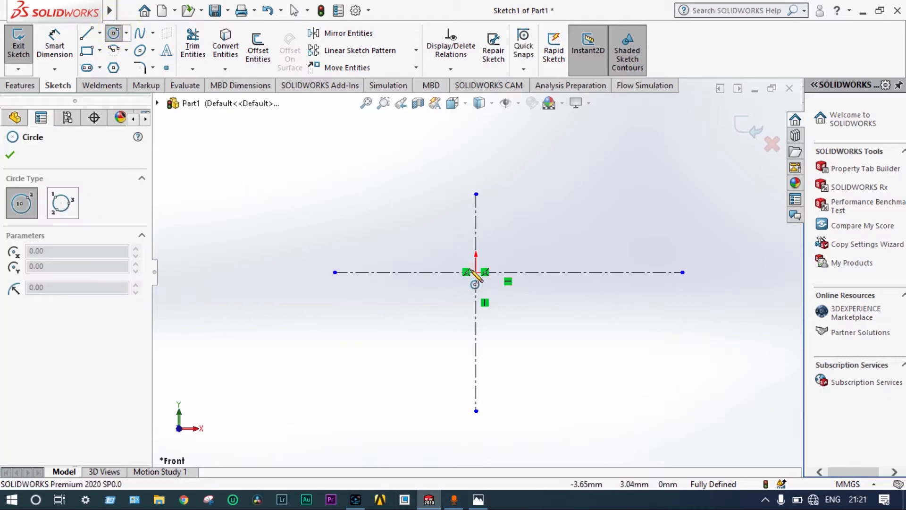
click(476, 272)
click(513, 271)
- Following the reference drawing 2.jpg, dimension the inner circle to 30 mm and the outer circle to 55 mm in diameter, and exit the sketch
click(475, 503)
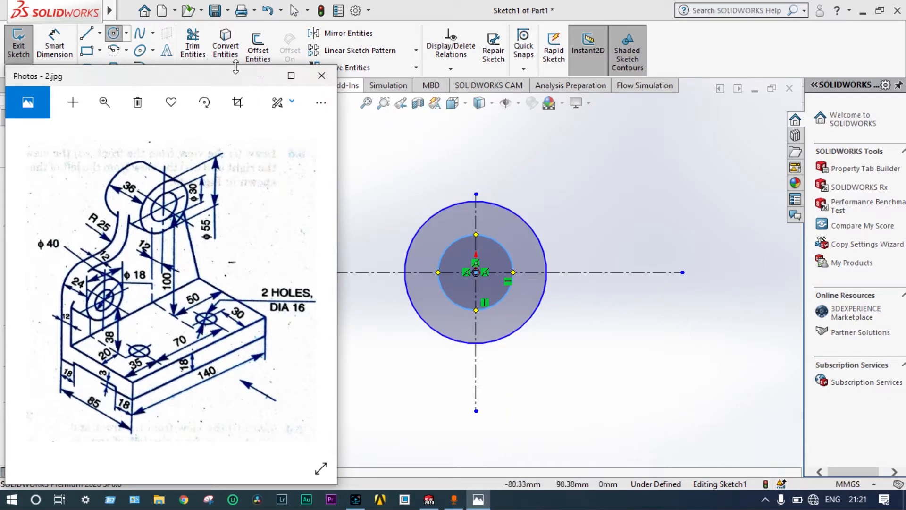
drag(236, 67, 240, 124)
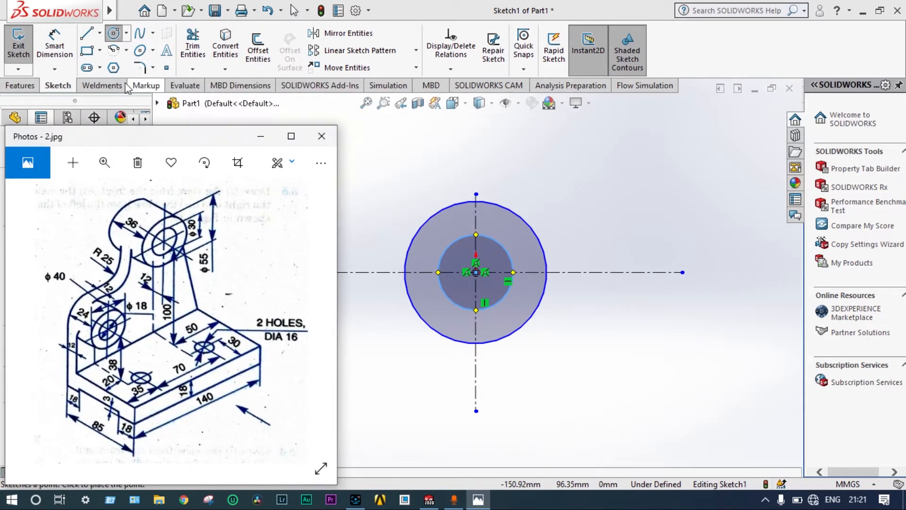
click(49, 52)
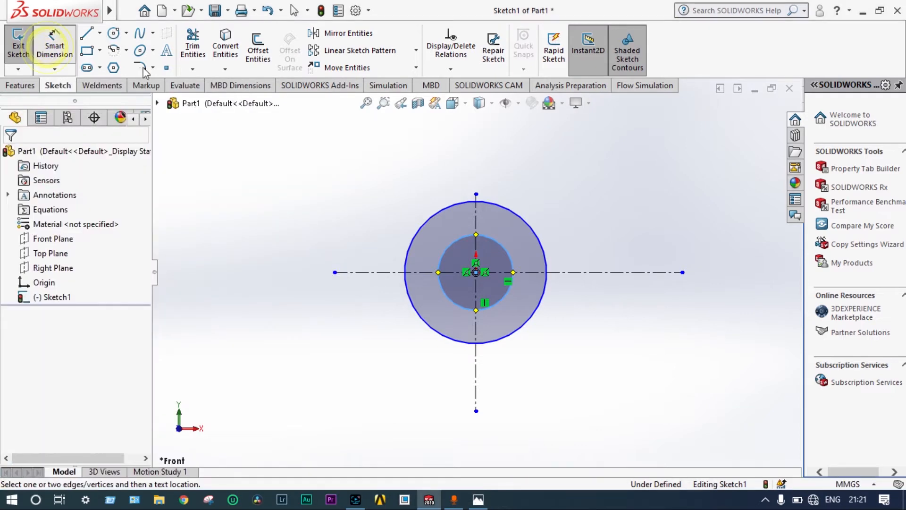
click(494, 244)
click(604, 196)
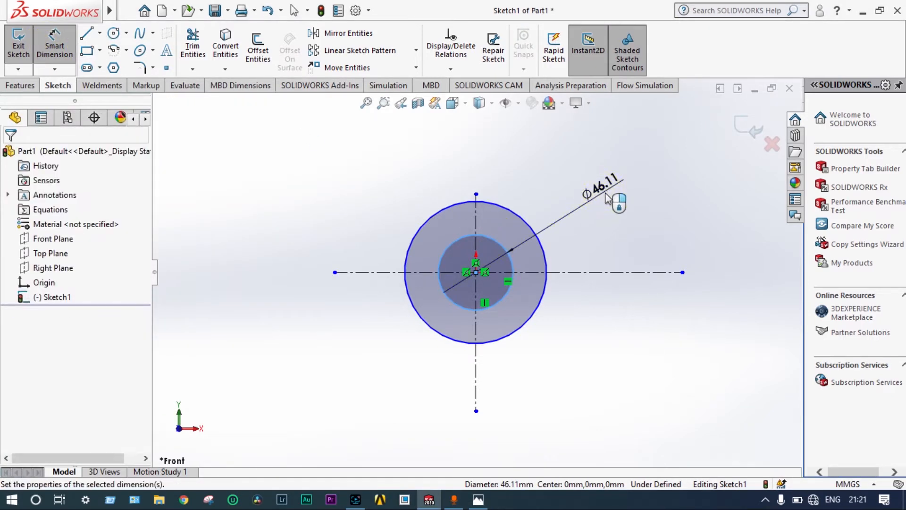
text(30)
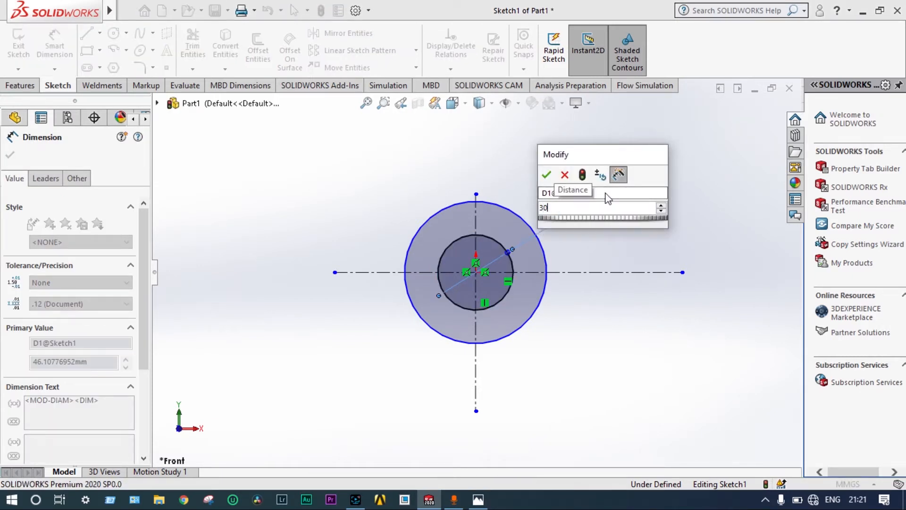
key(Return)
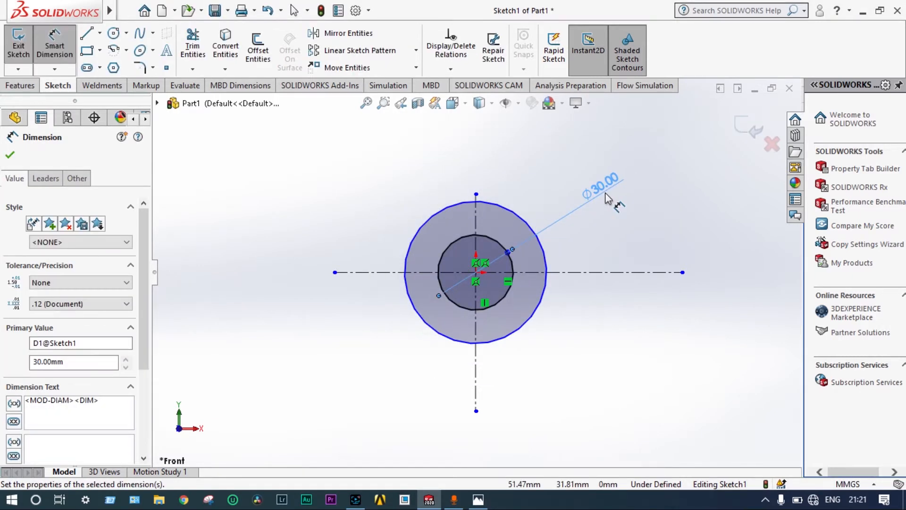
click(549, 257)
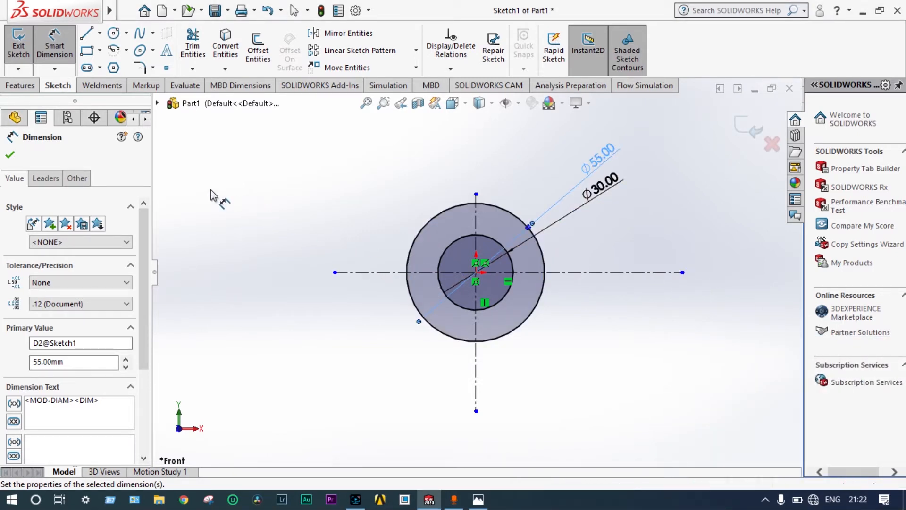
click(10, 156)
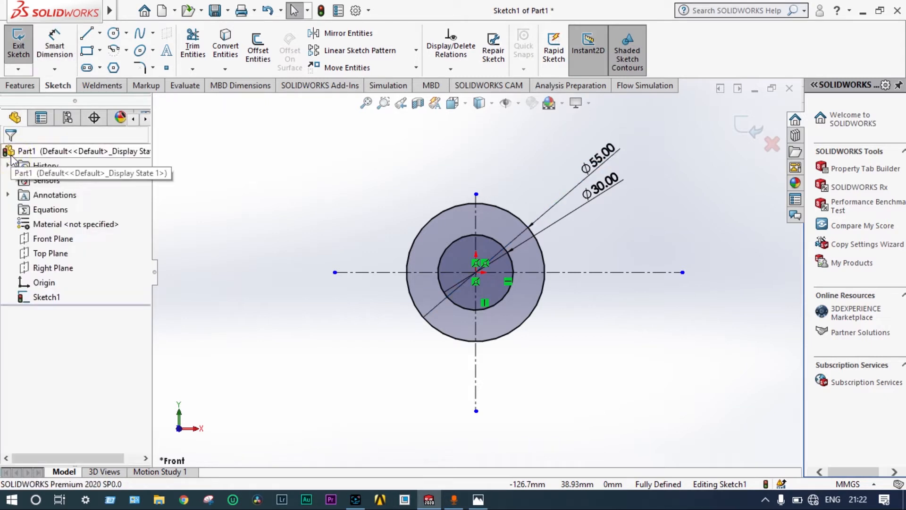
click(752, 130)
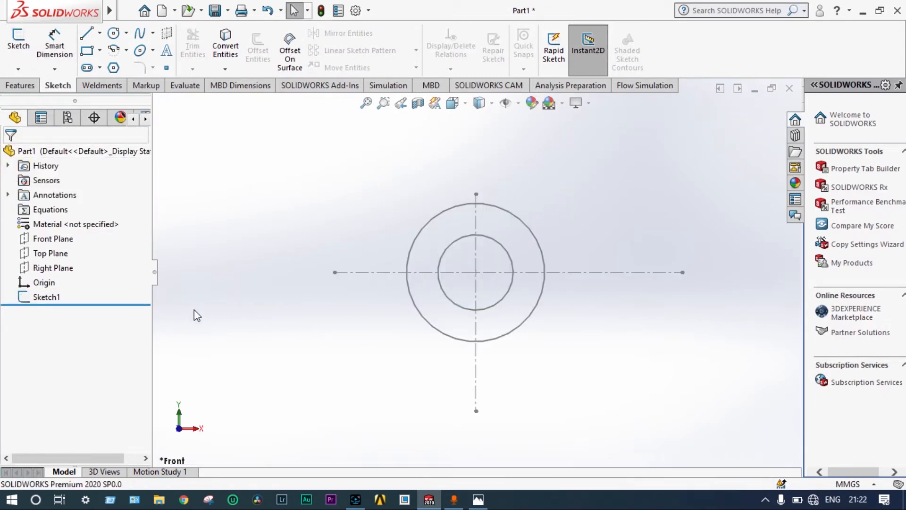
- Extrude the two-circle ring sketch as a boss with the Mid Plane end condition and a depth of 36 mm
click(57, 297)
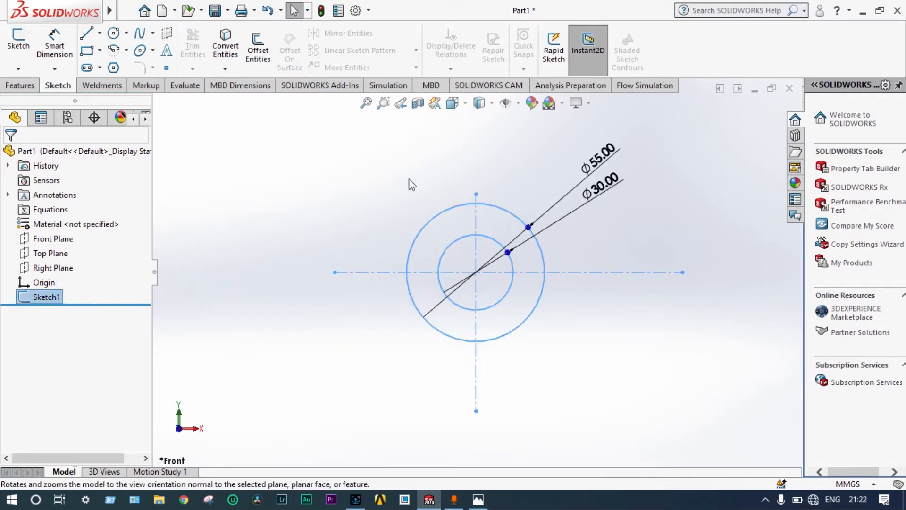
click(20, 86)
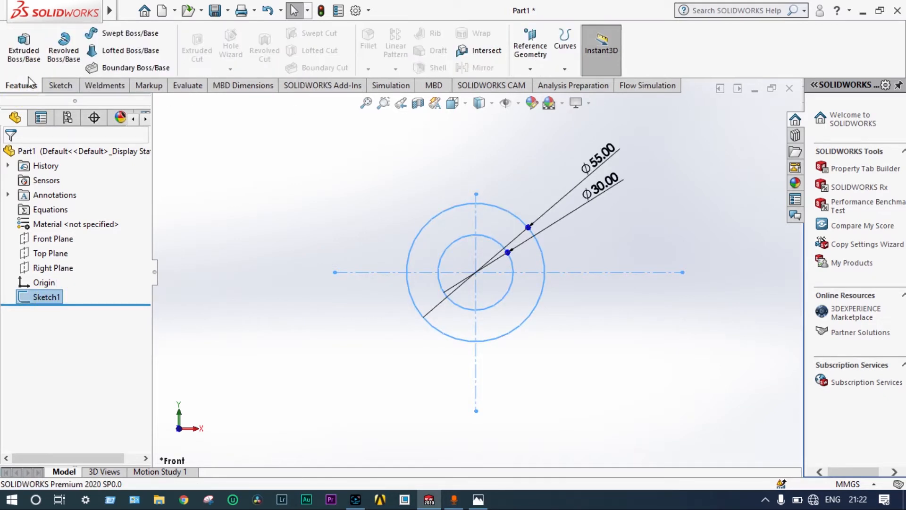
click(22, 52)
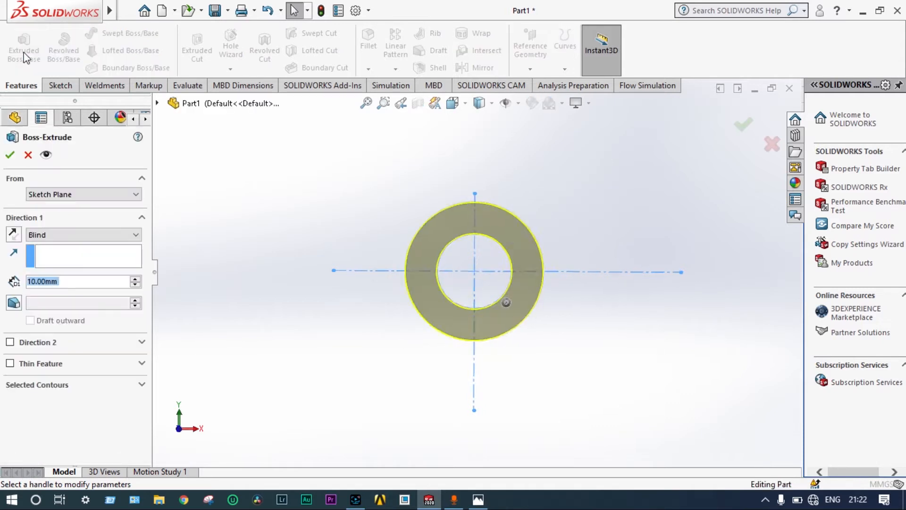
click(135, 234)
click(96, 291)
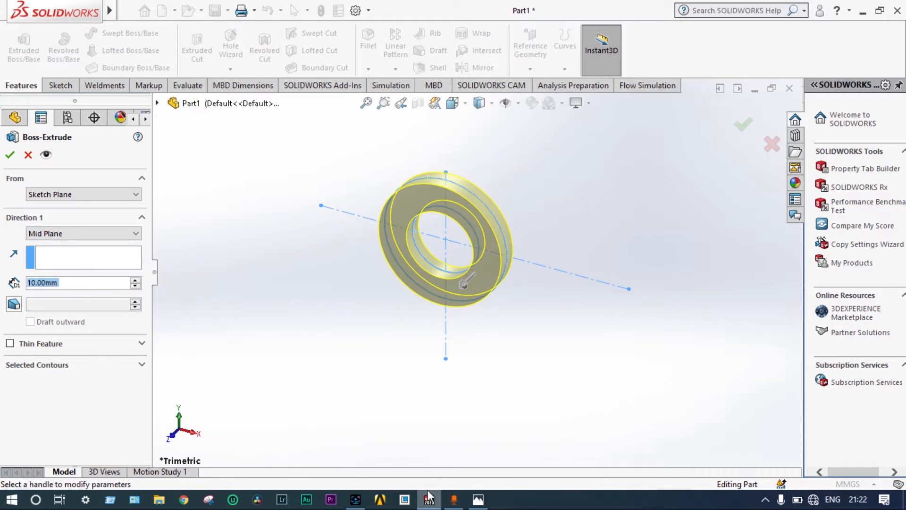
click(477, 499)
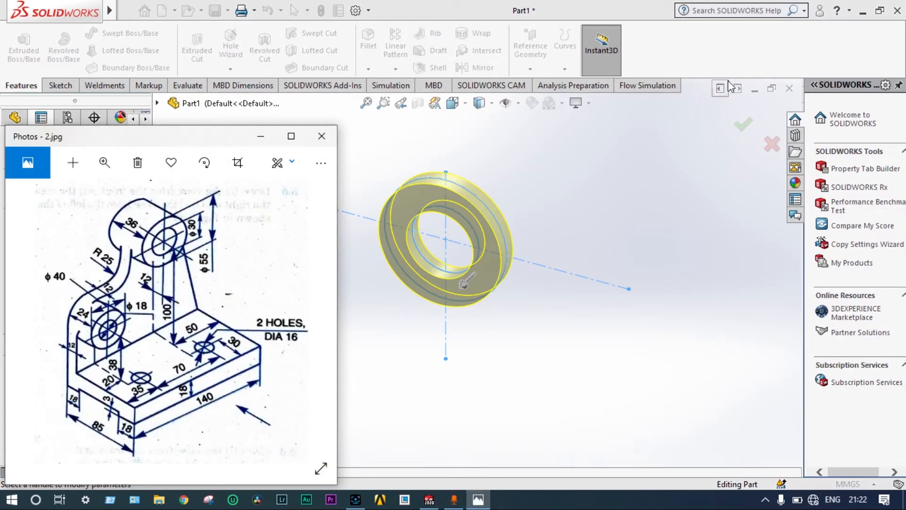
click(853, 12)
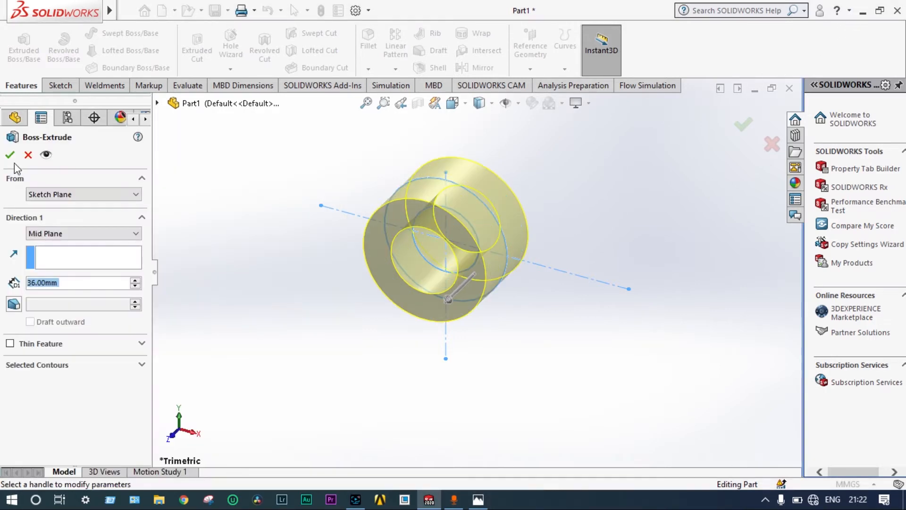
click(10, 155)
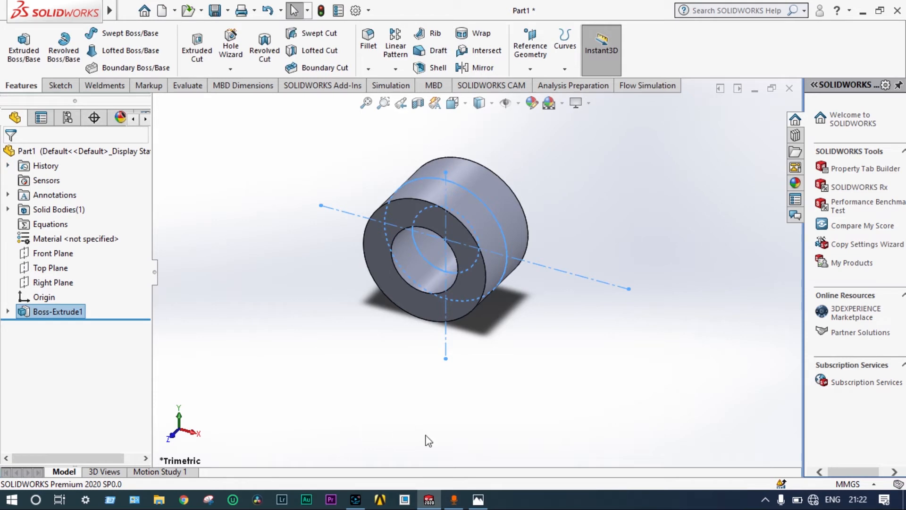
- After checking the reference drawing 2.jpg, view the Front Plane face-on and extend its displayed border to the left of and below the boss
click(478, 499)
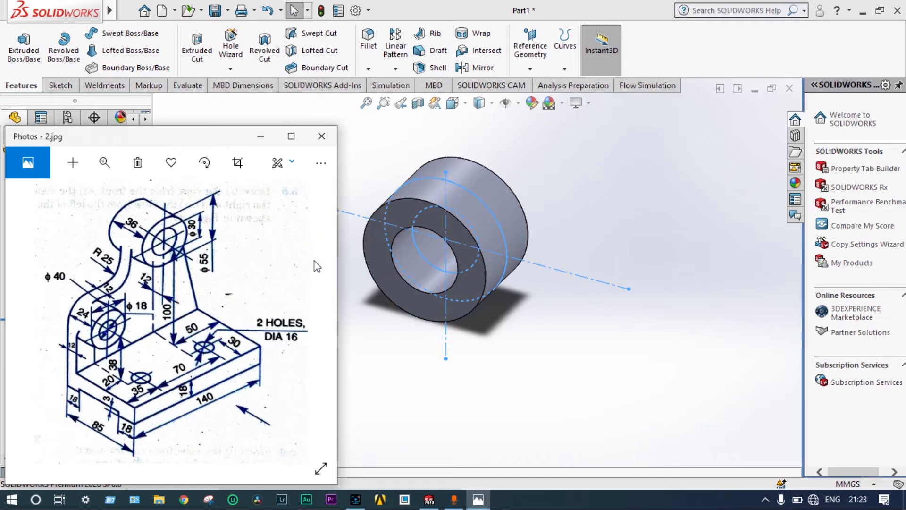
click(260, 137)
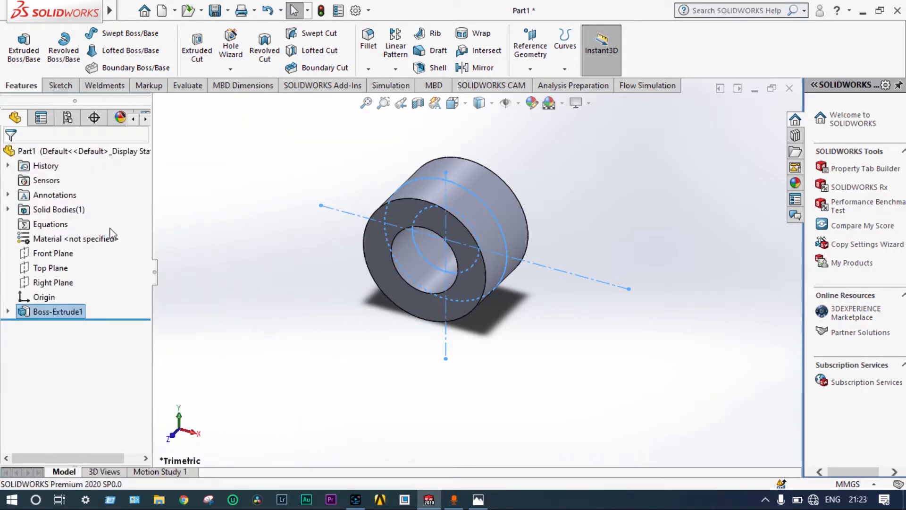
right_click(69, 256)
click(138, 235)
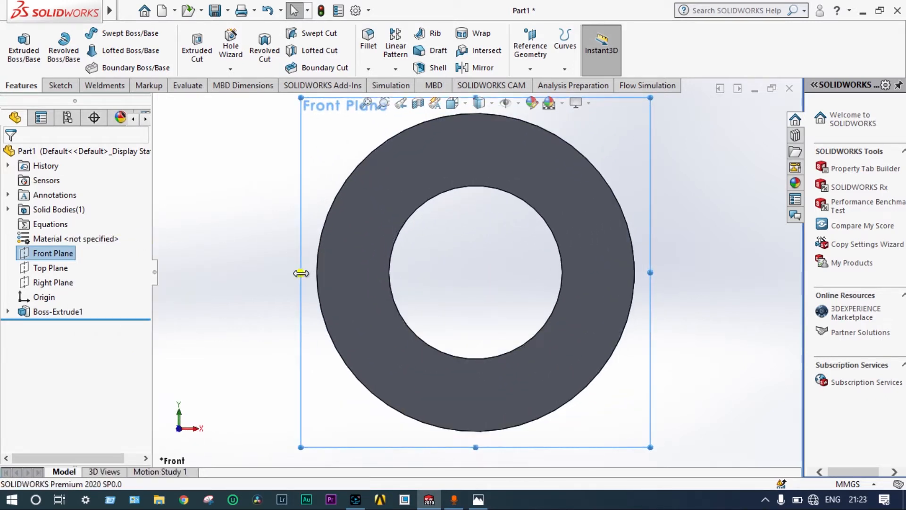
drag(301, 272, 175, 273)
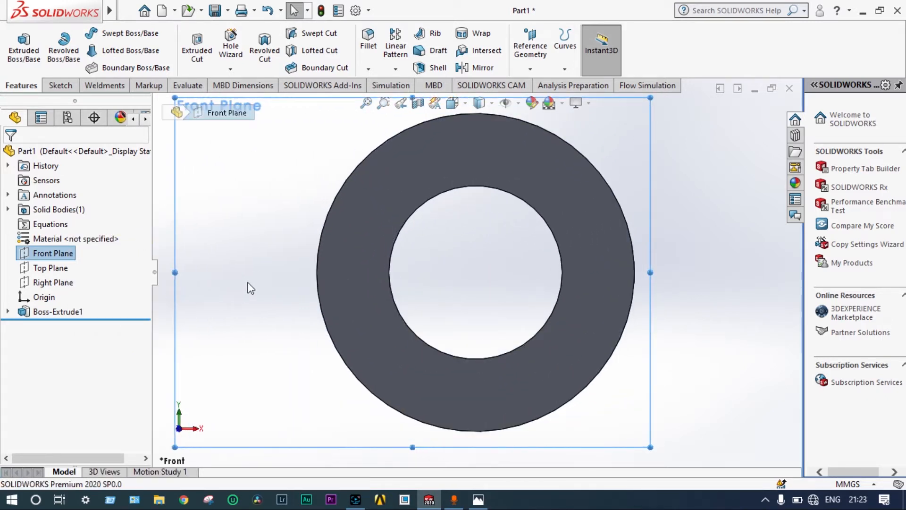
scroll(249, 288, up, 4)
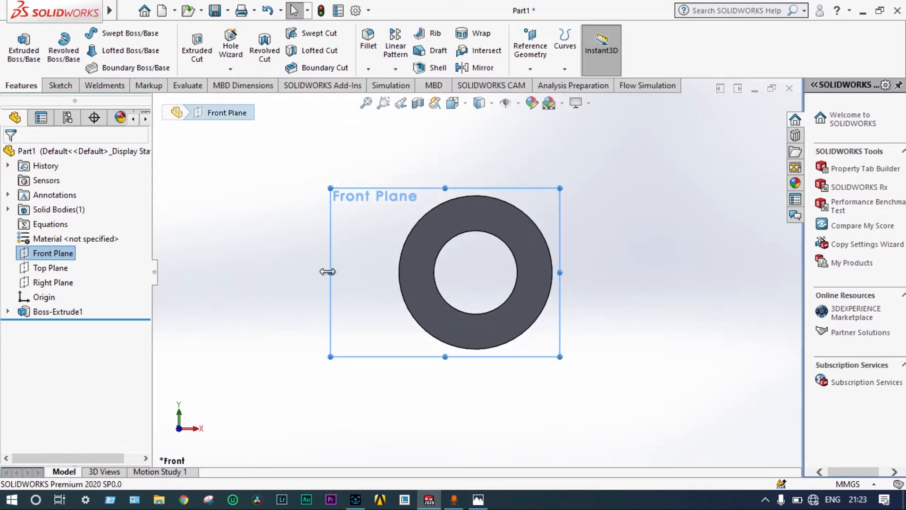
drag(327, 271, 191, 272)
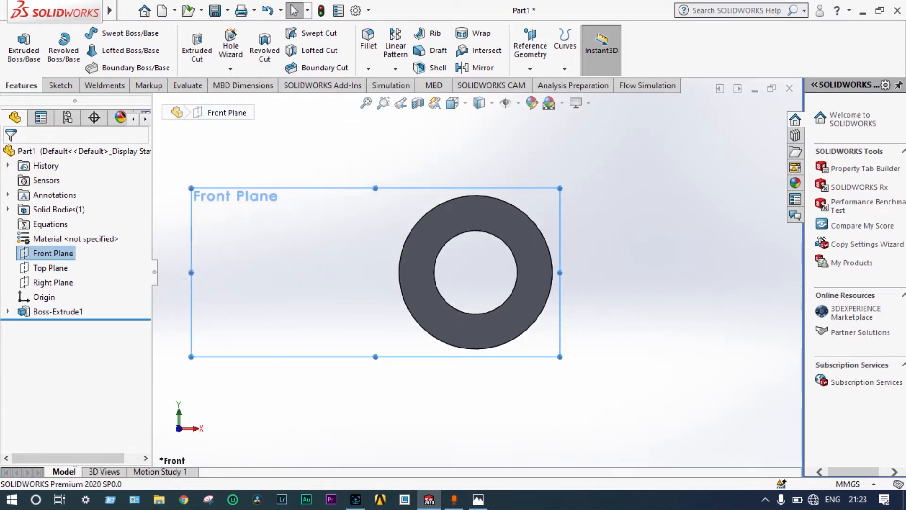
drag(375, 357, 375, 455)
scroll(392, 305, up, 5)
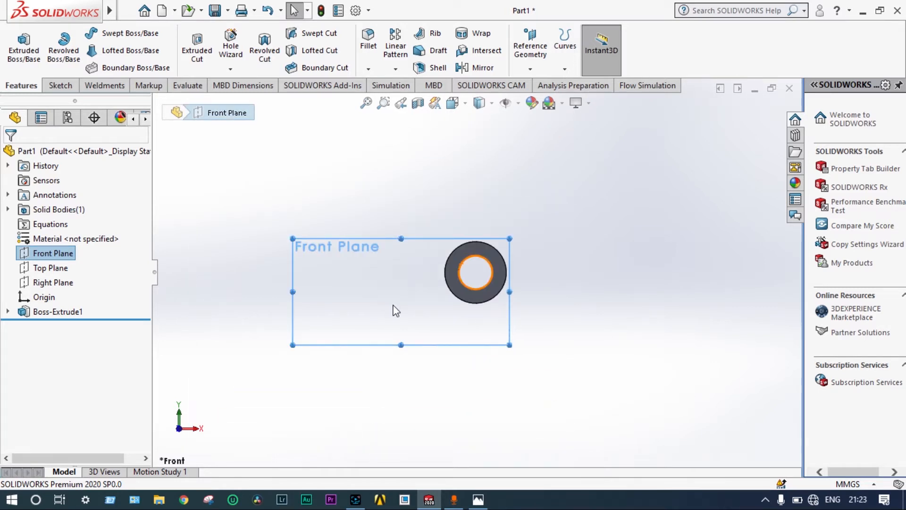
scroll(396, 311, up, 2)
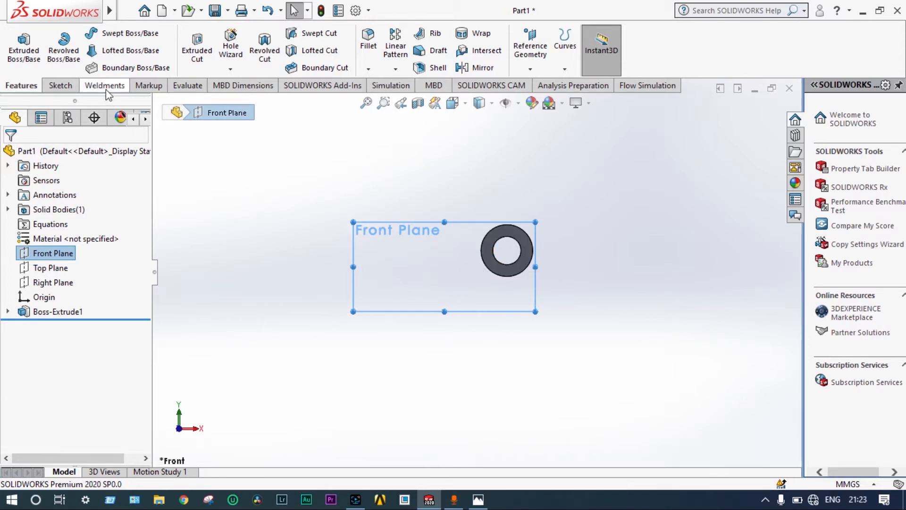
- On the Front Plane, sketch connected lines from the boss's left quadrant: about 65 mm down, 178 mm left, 106 mm down, and right past the boss
click(65, 91)
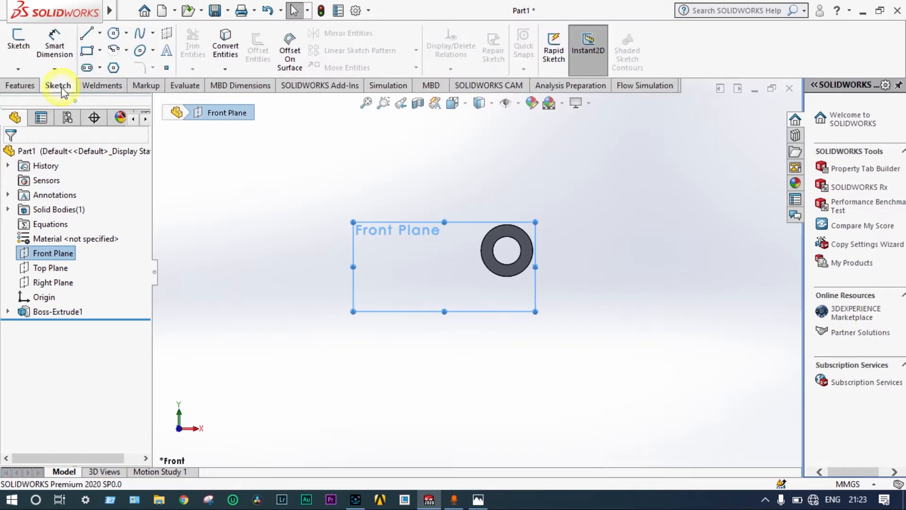
click(86, 33)
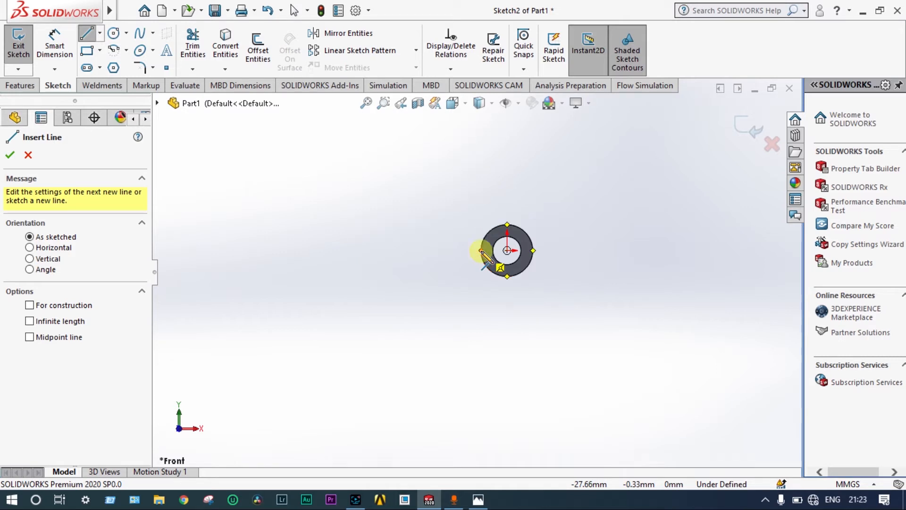
click(481, 250)
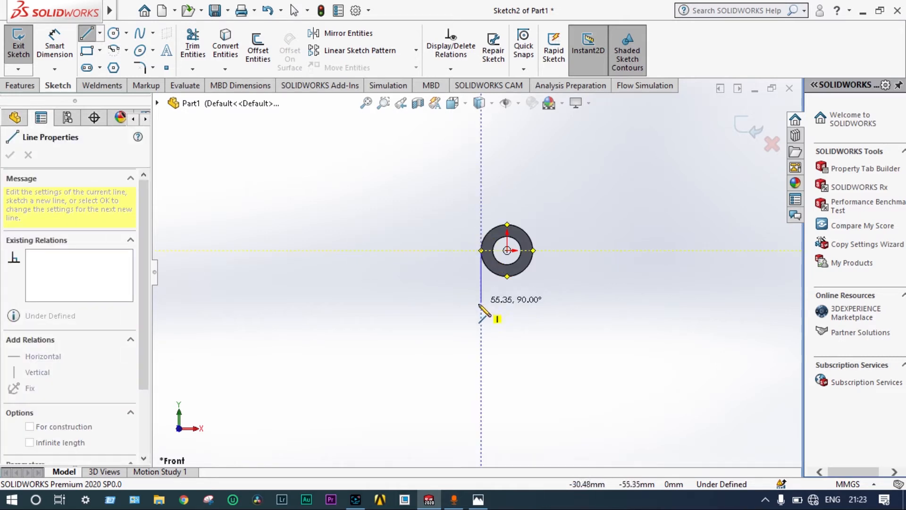
click(481, 311)
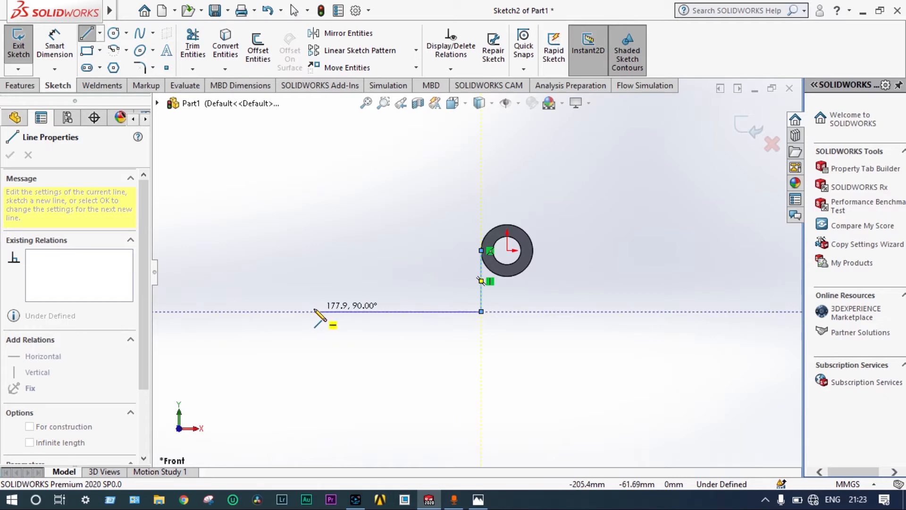
click(314, 311)
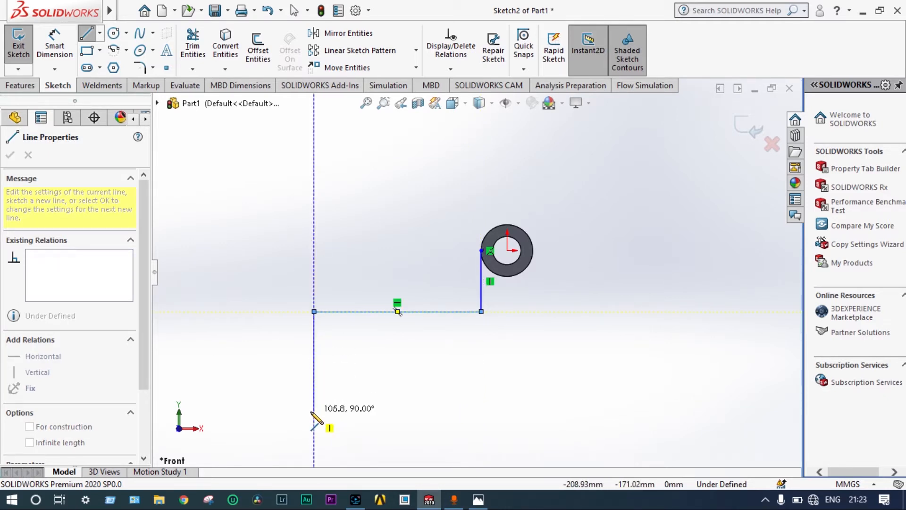
click(314, 410)
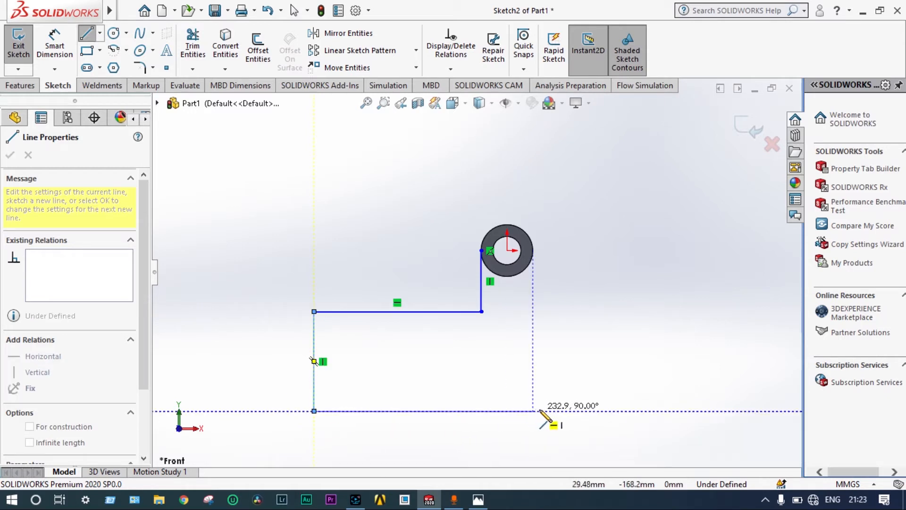
double_click(565, 411)
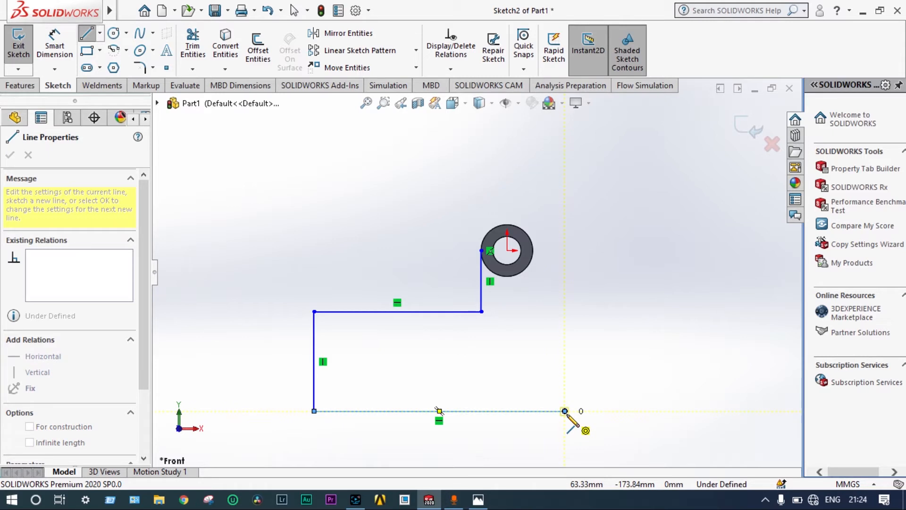
key(Escape)
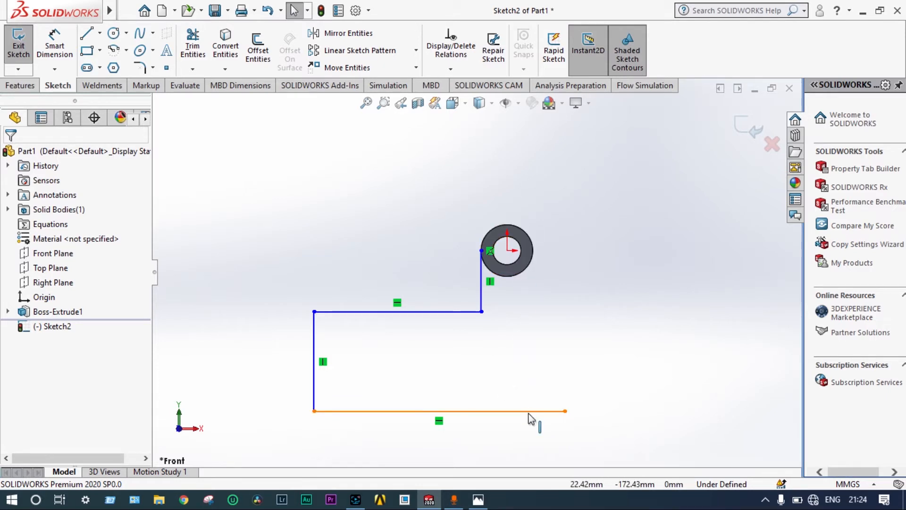
- Consult the reference drawing 2.jpg and dimension the vertical distance between the origin and the profile's bottom line
click(482, 503)
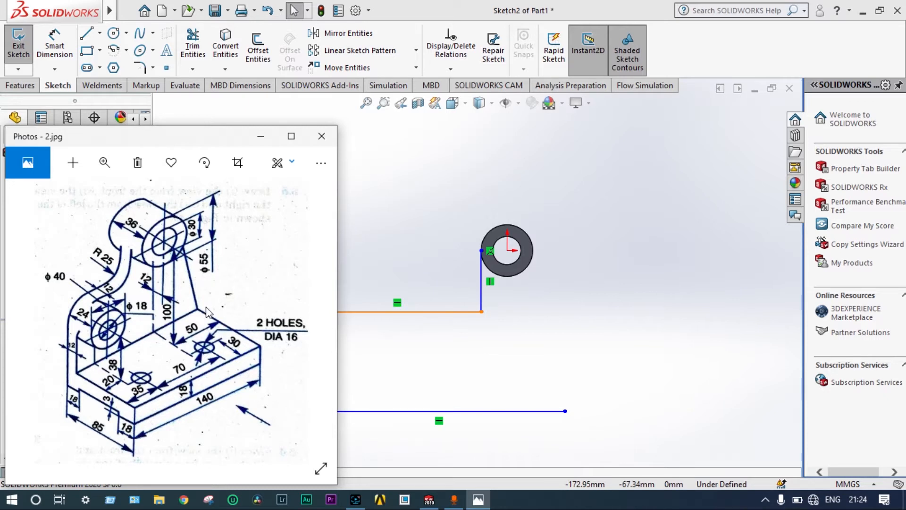
click(372, 328)
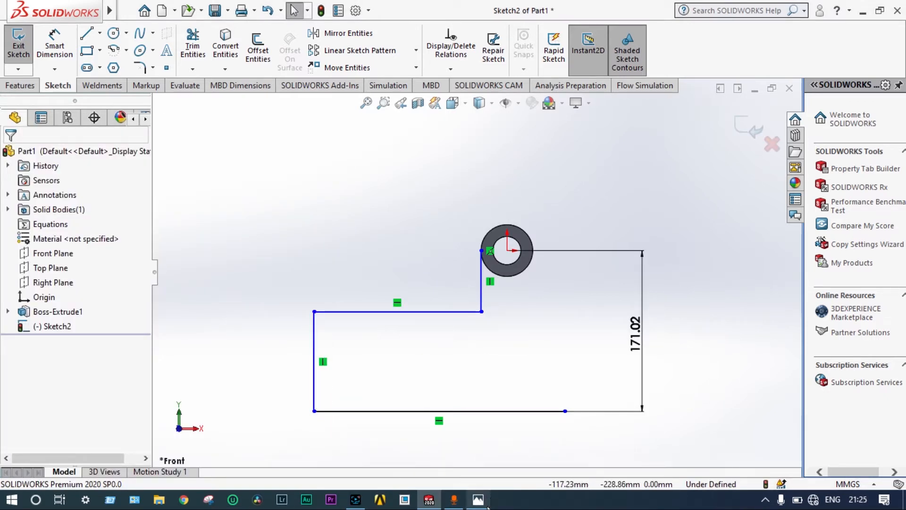
mouse_move(486, 506)
click(474, 466)
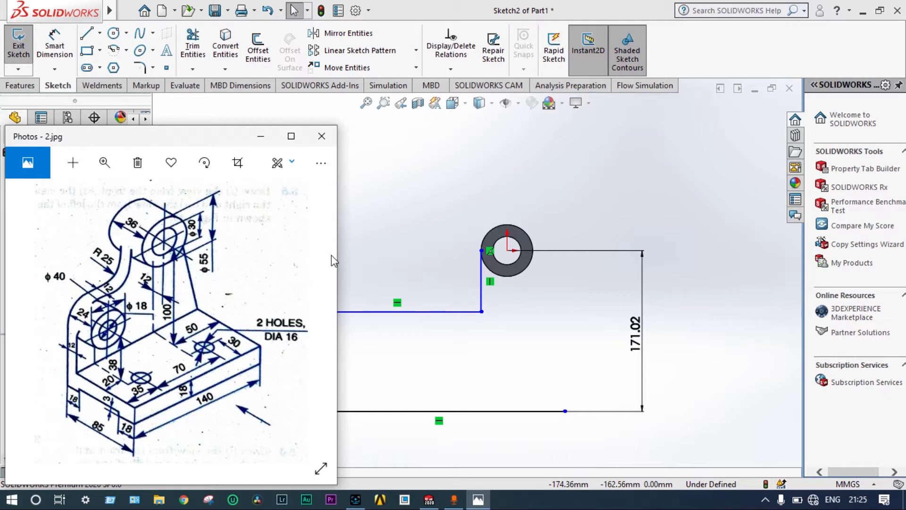
click(407, 245)
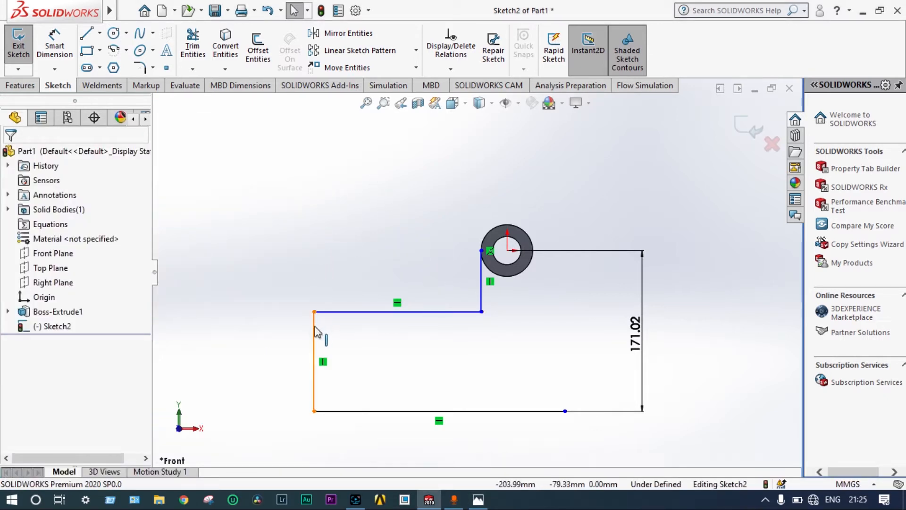
- Dimension the profile's far-left vertical line to 58 mm
click(54, 45)
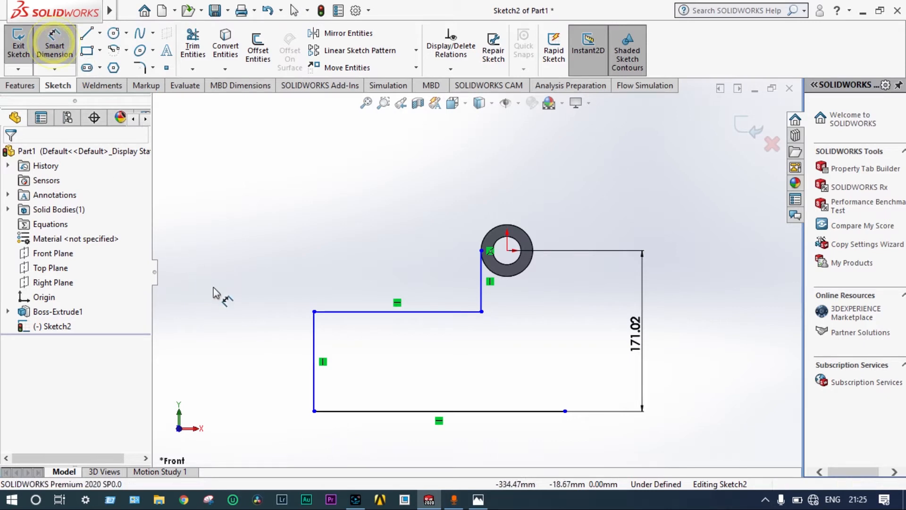
click(313, 344)
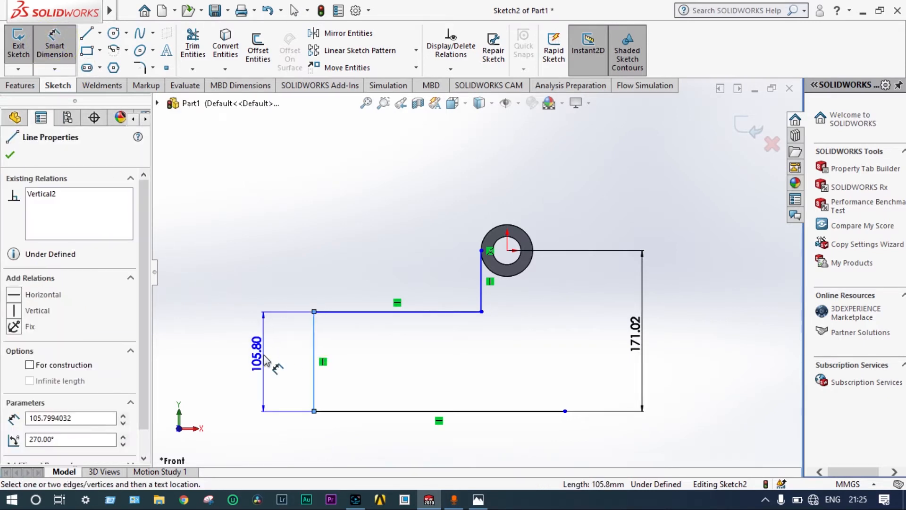
click(266, 361)
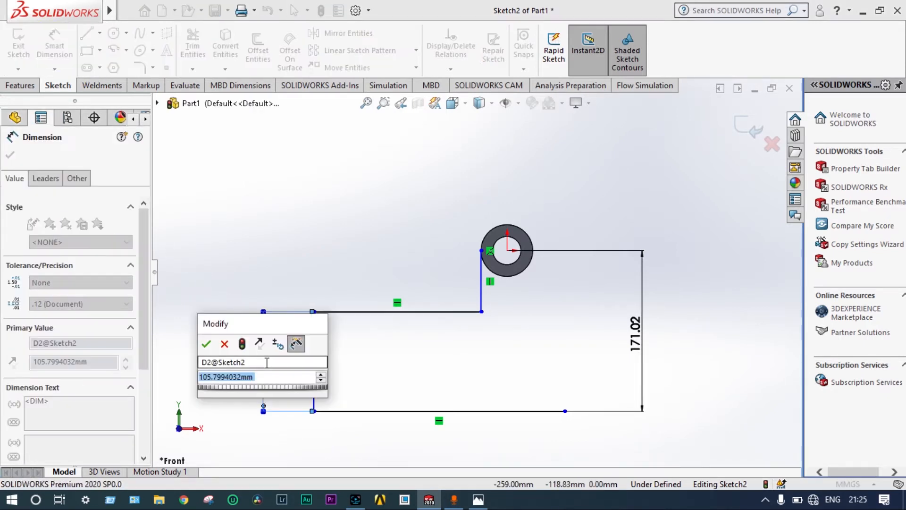
text(58)
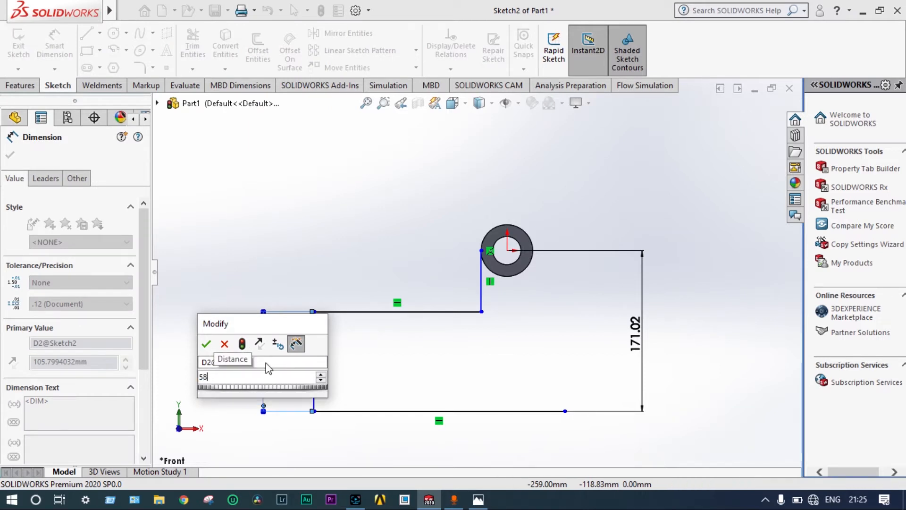
key(Return)
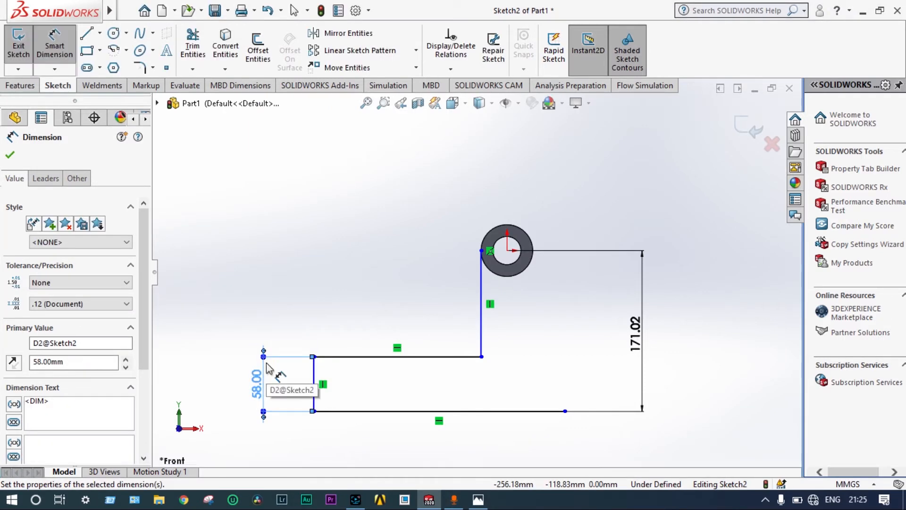
- Set the vertical distance from the origin to the profile's bottom line to 100 mm
double_click(633, 326)
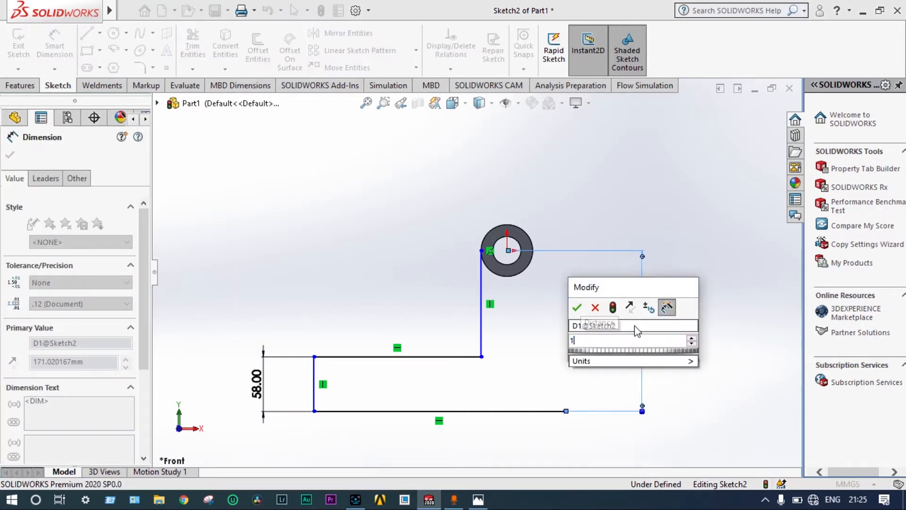
text(100)
key(Return)
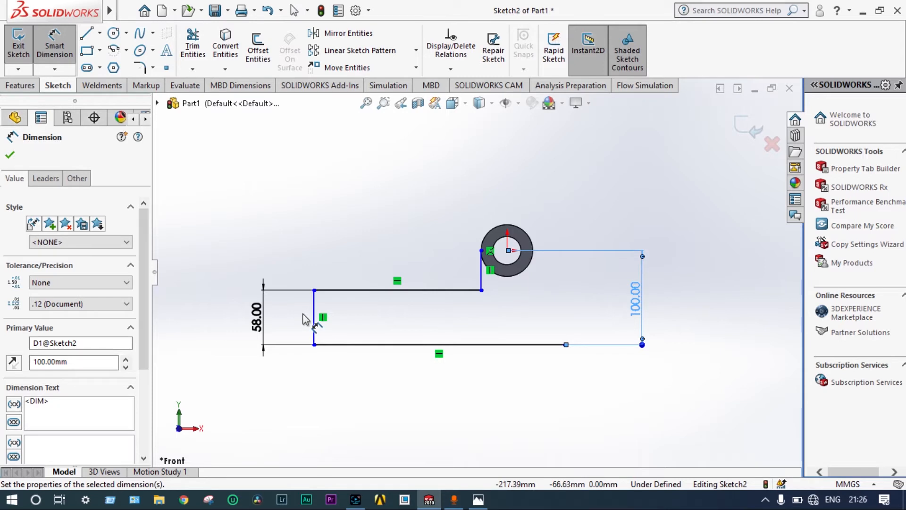
click(508, 251)
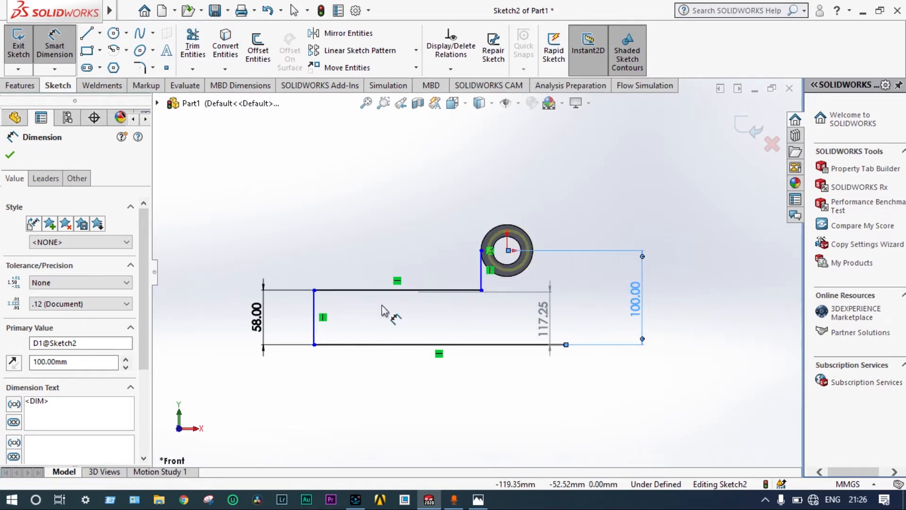
drag(313, 304, 314, 303)
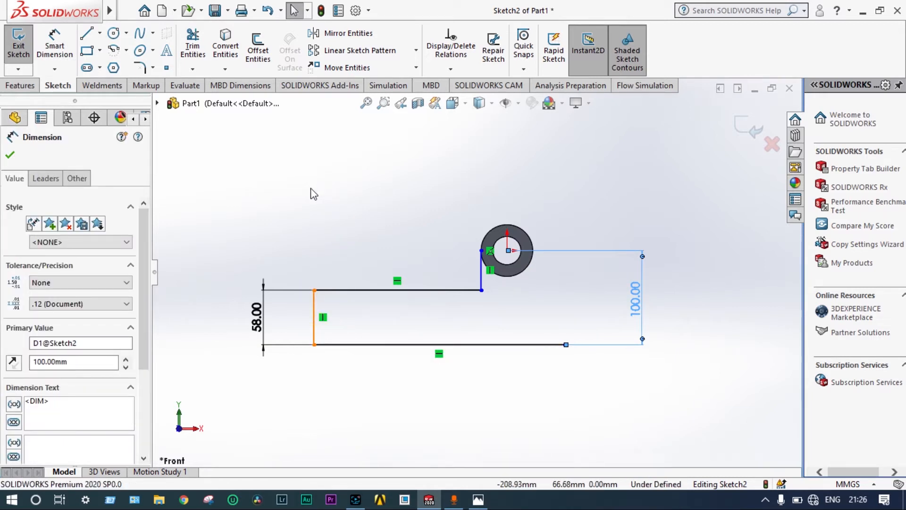
key(Escape)
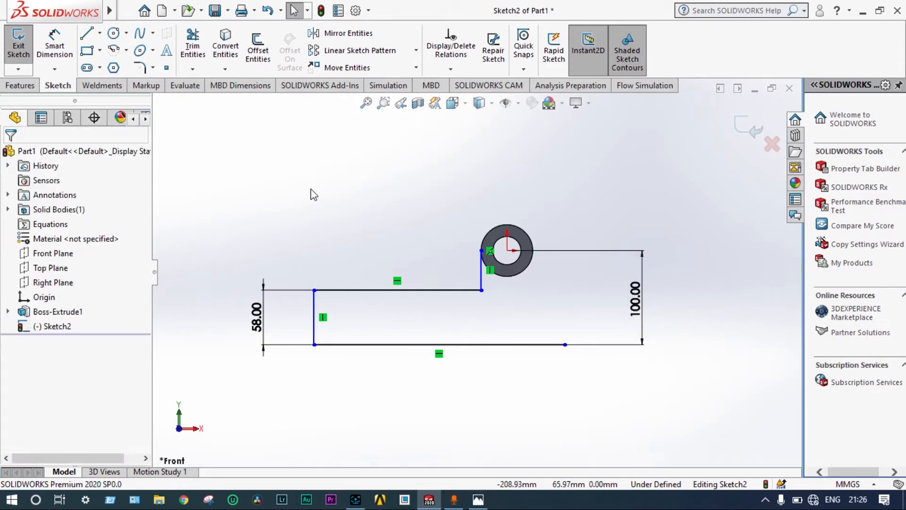
- Dimension the horizontal distance from the far-left vertical line to the origin as 90 mm
click(53, 46)
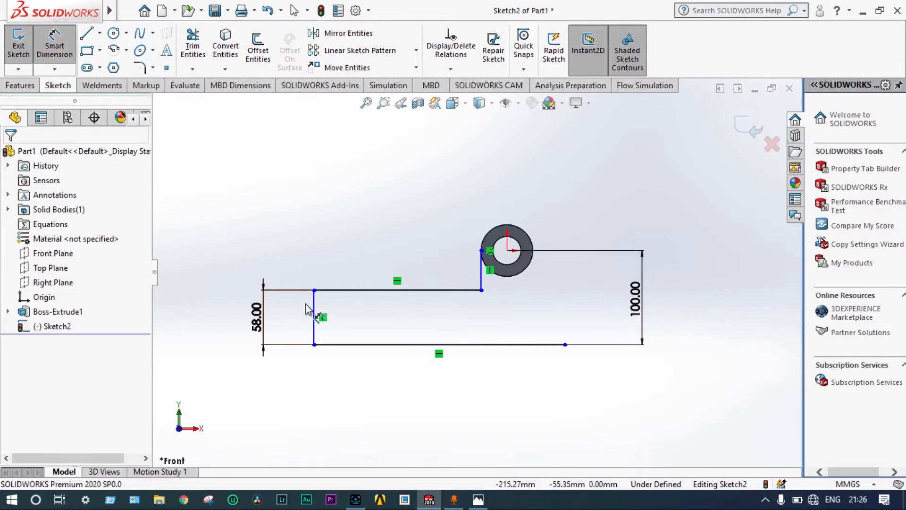
click(314, 313)
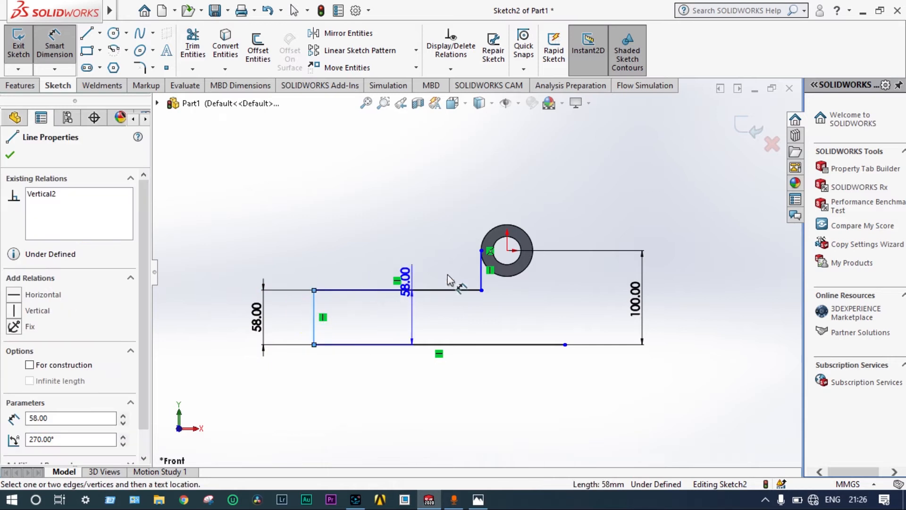
click(506, 250)
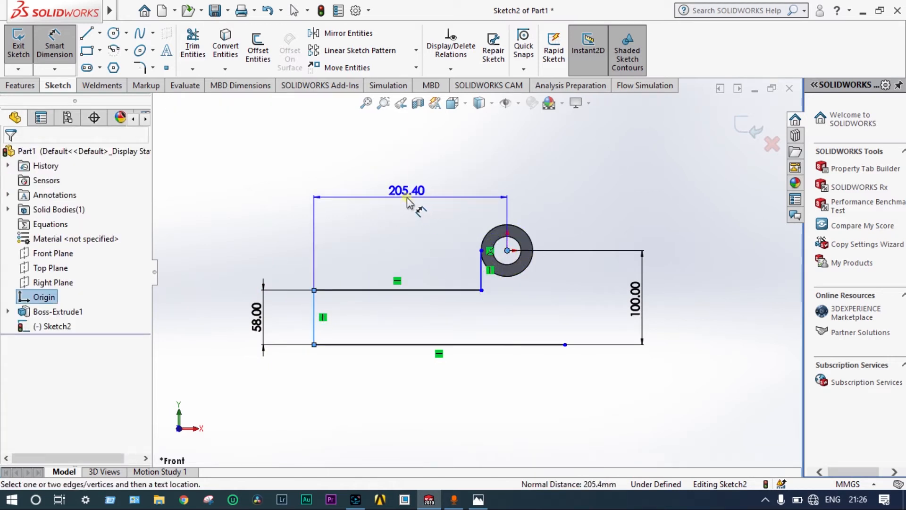
click(407, 202)
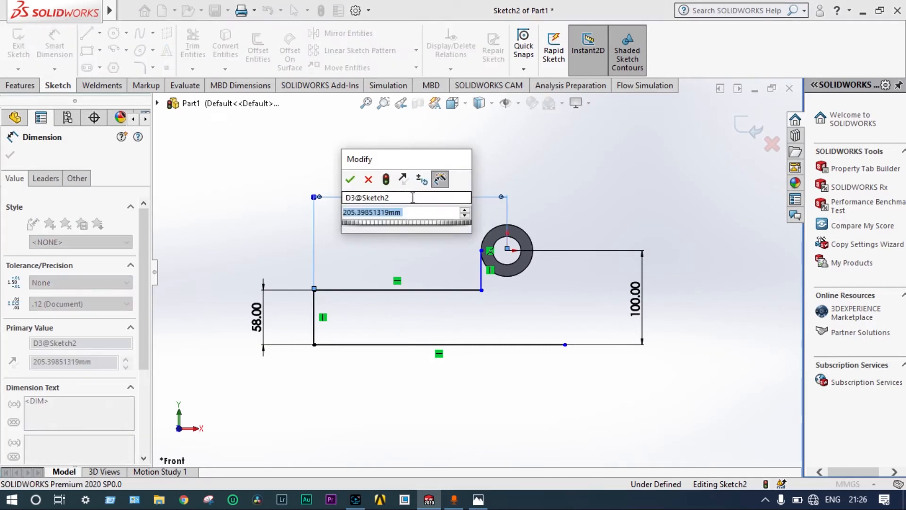
text(90)
key(Return)
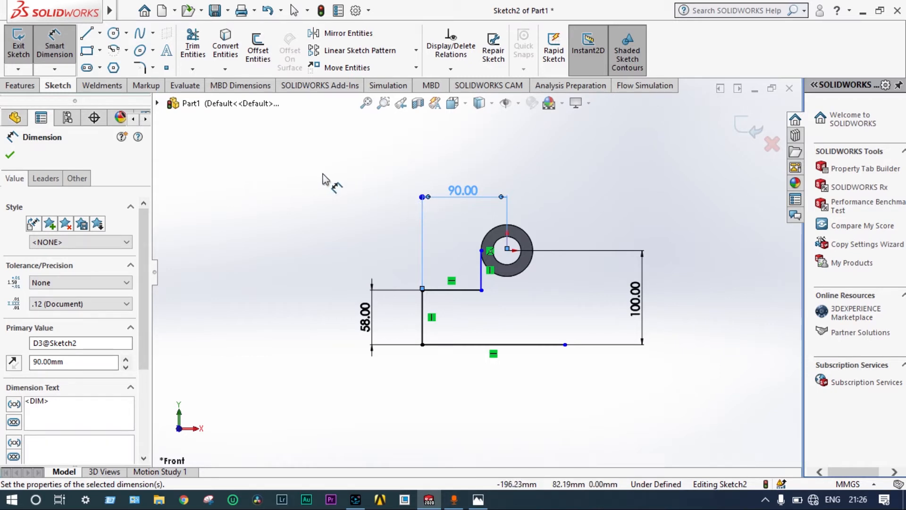
- Round the inner corner between the upper horizontal line and the short vertical line at the boss with a 25 mm sketch fillet
key(Escape)
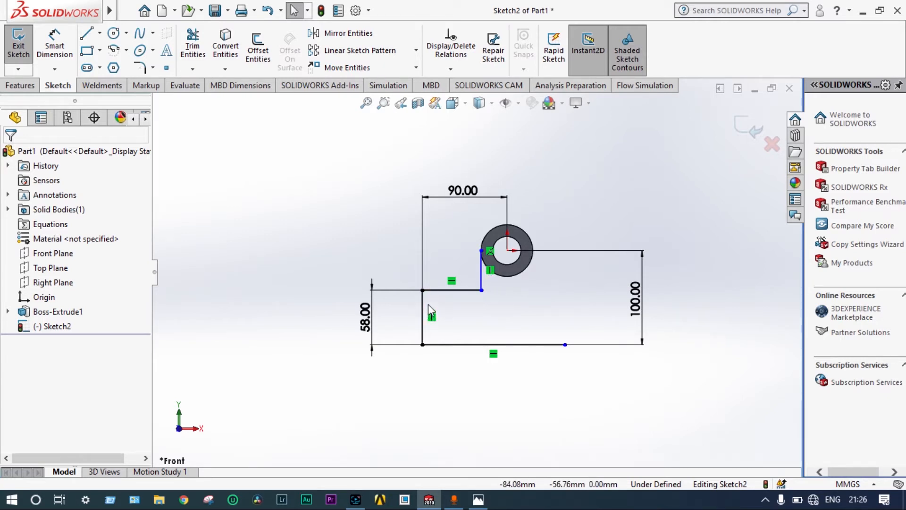
click(467, 290)
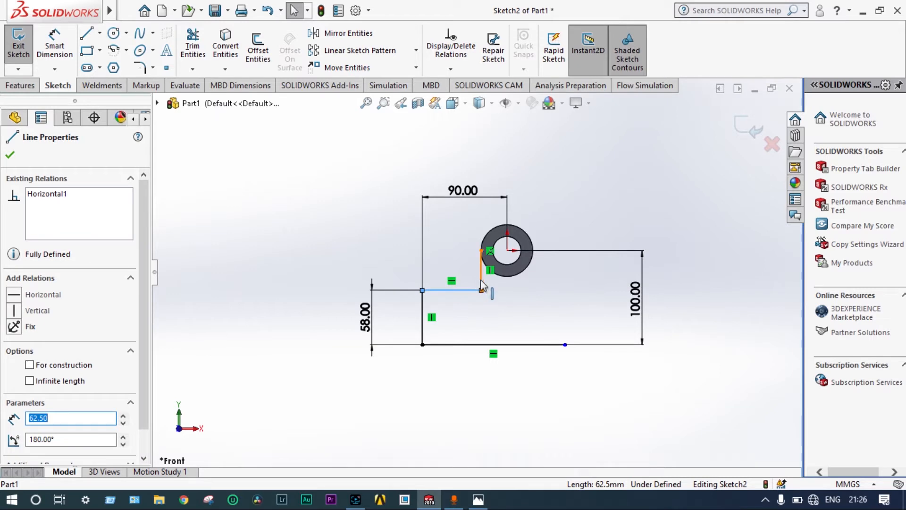
ctrl+click(481, 281)
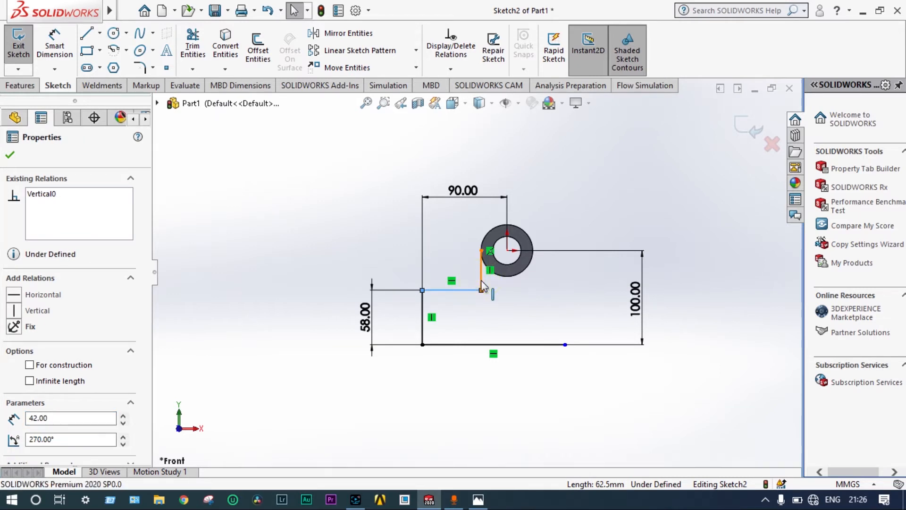
click(139, 67)
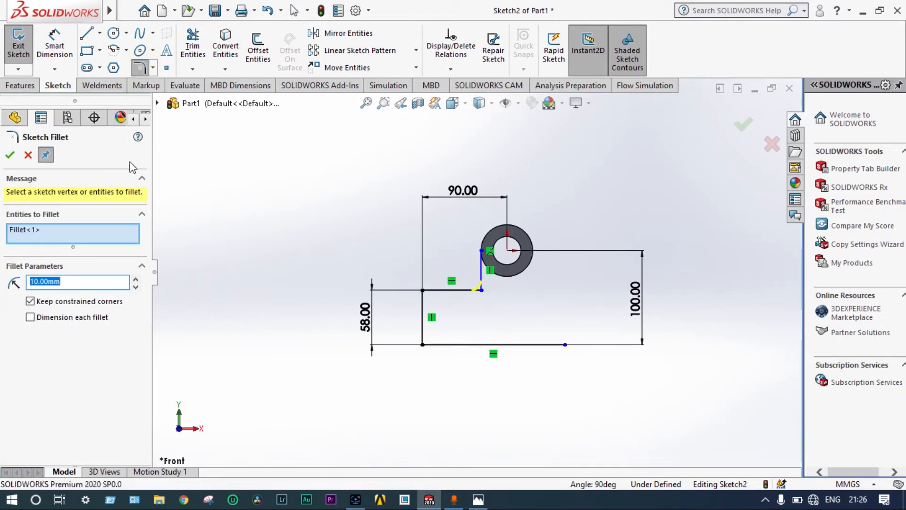
text(25)
key(Return)
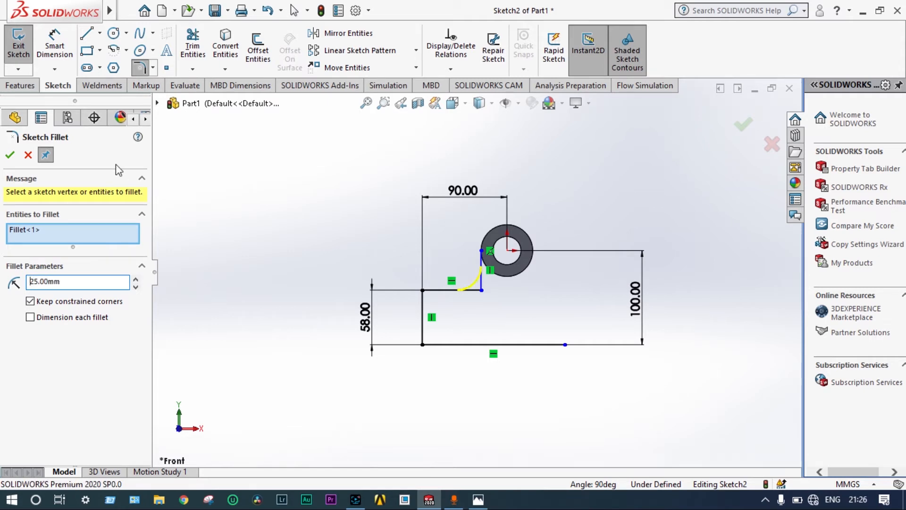
click(10, 155)
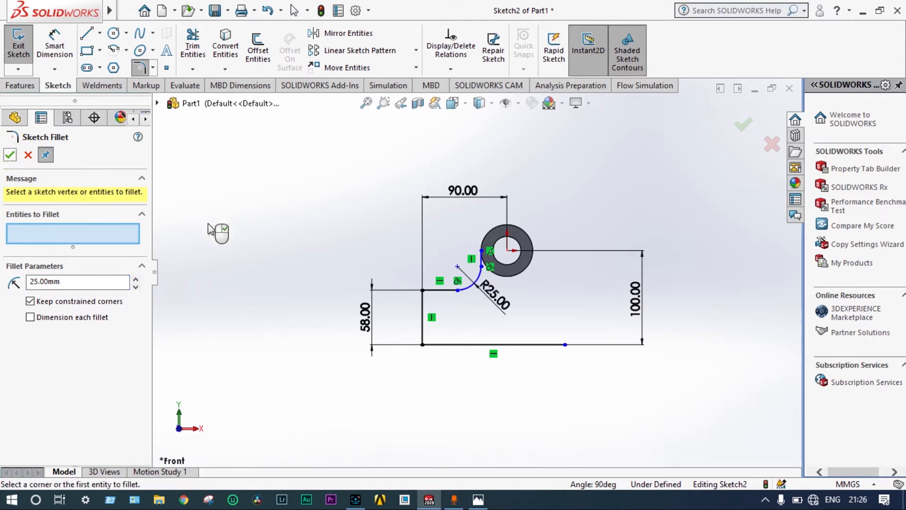
- Add a 20 mm sketch fillet at the corner between the profile's far-left vertical line and upper horizontal line
click(423, 313)
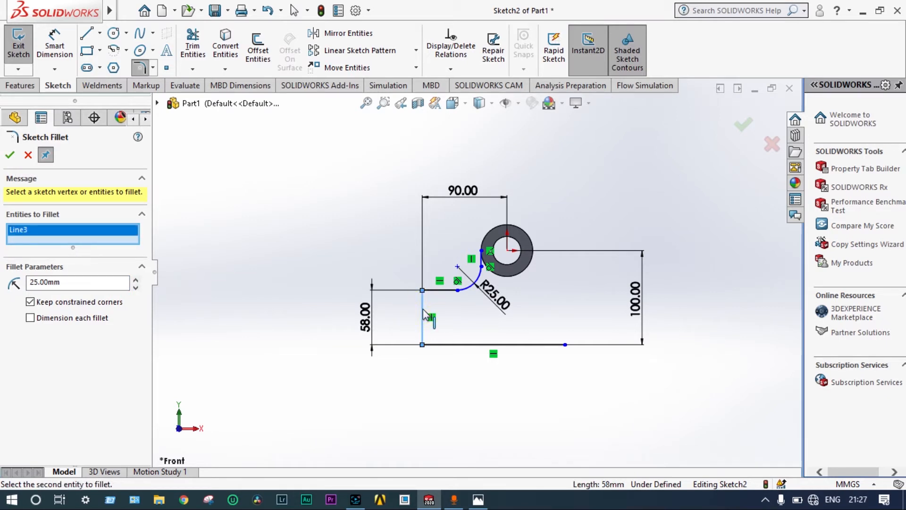
click(432, 290)
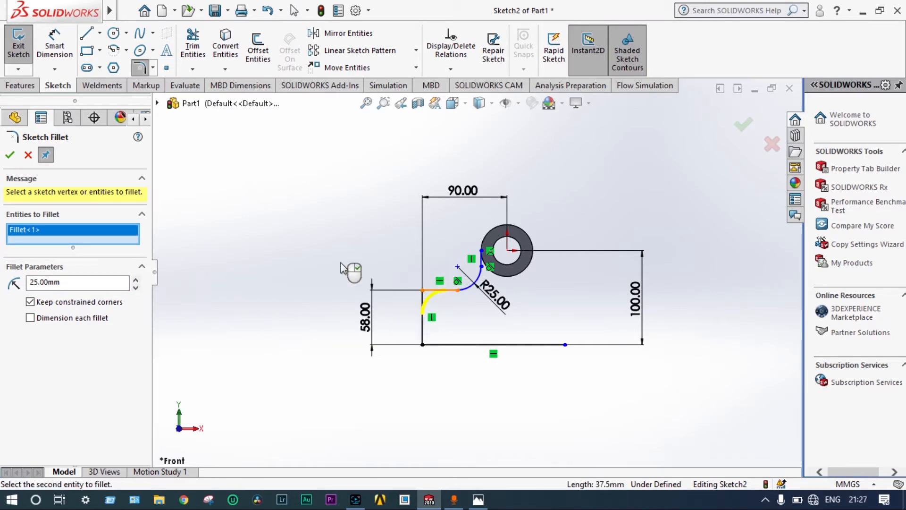
click(34, 282)
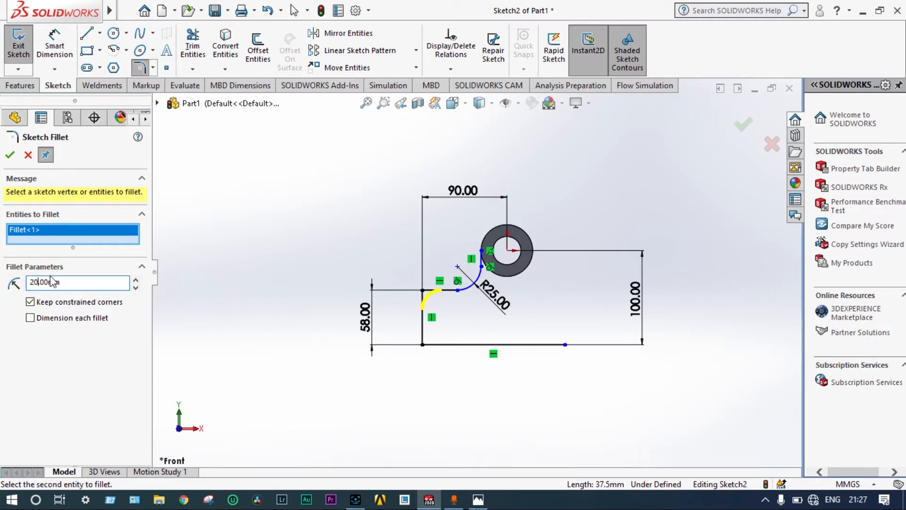
click(10, 155)
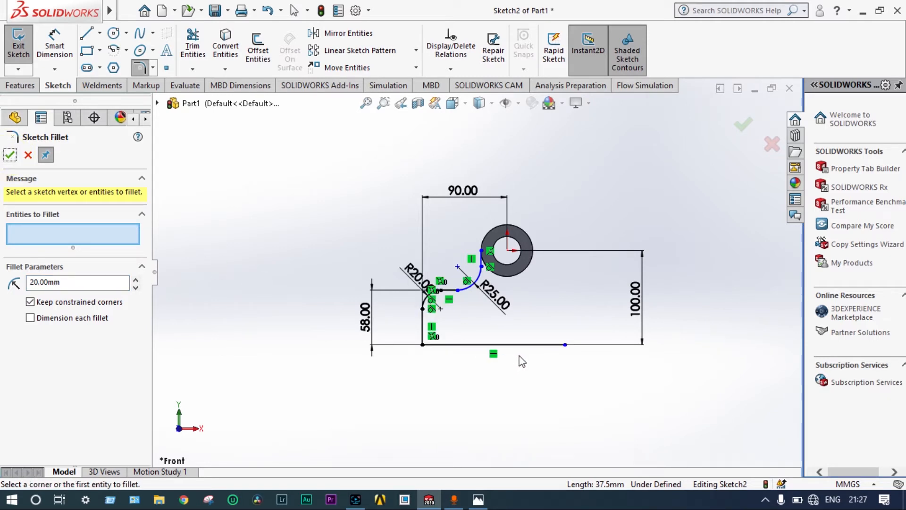
- Sketch a circle centred on the R20 fillet's centre point and dimension its diameter to 18 mm
scroll(478, 296, down, 4)
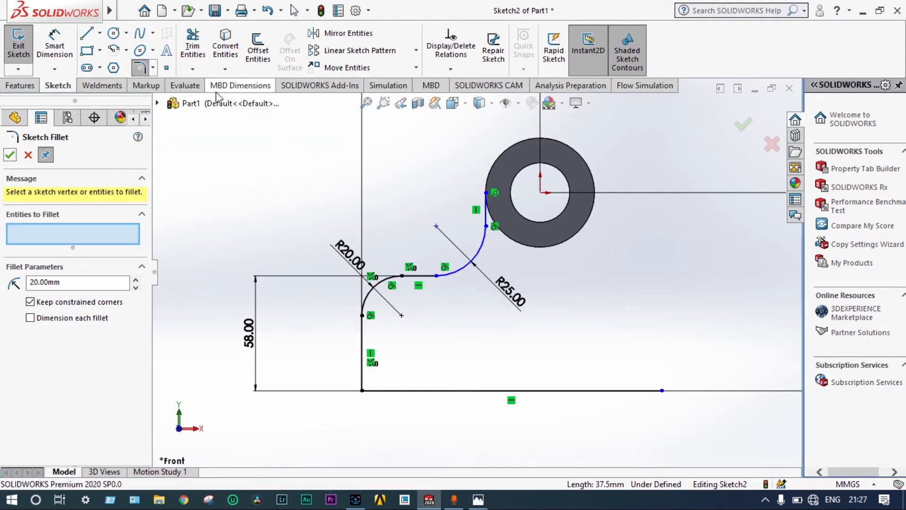
click(114, 33)
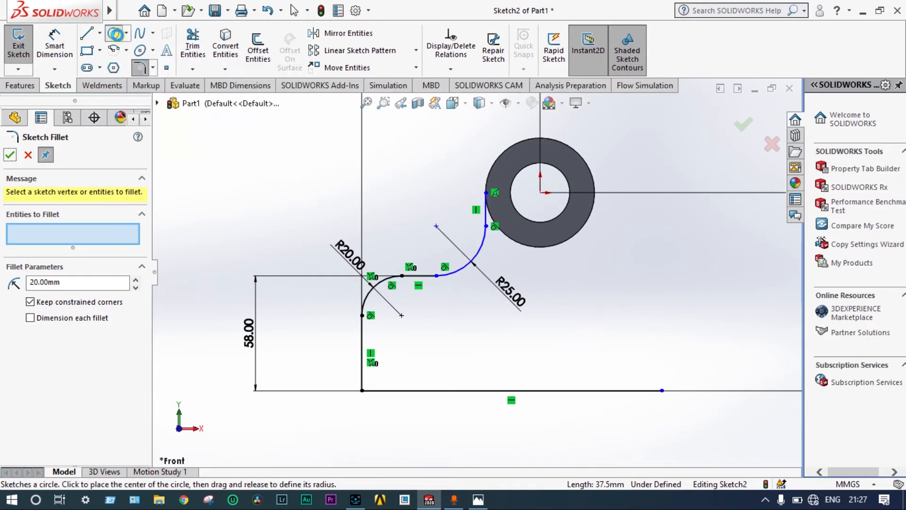
click(401, 315)
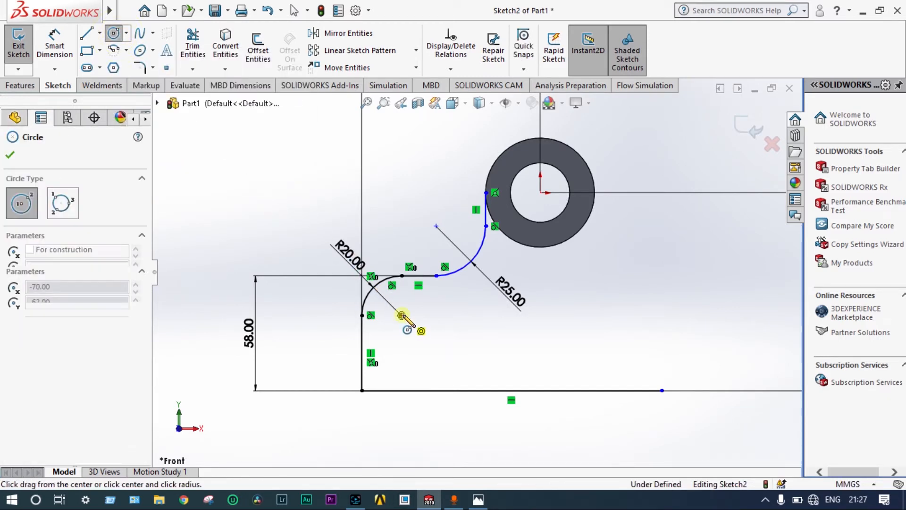
click(383, 334)
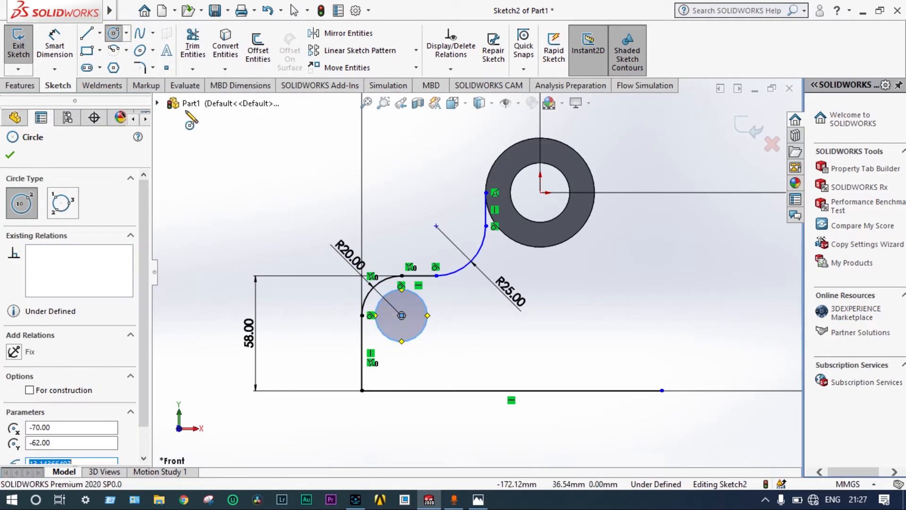
click(56, 47)
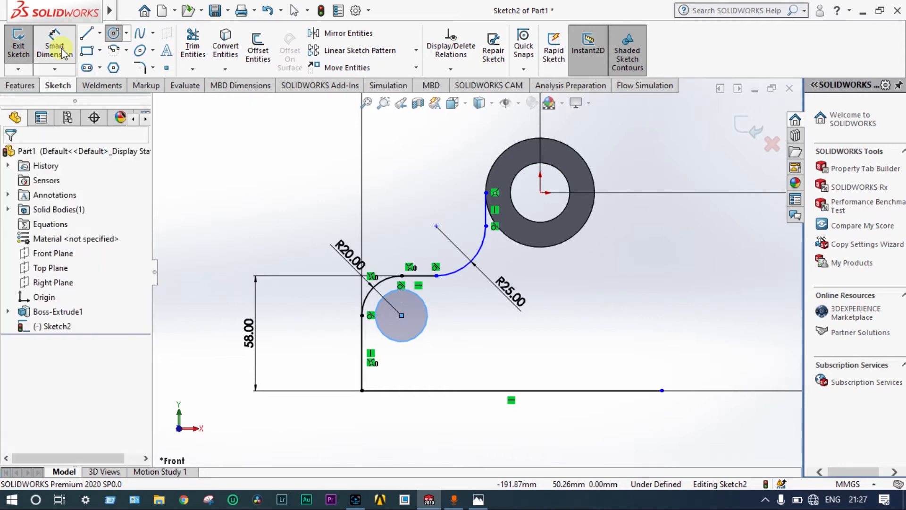
click(406, 292)
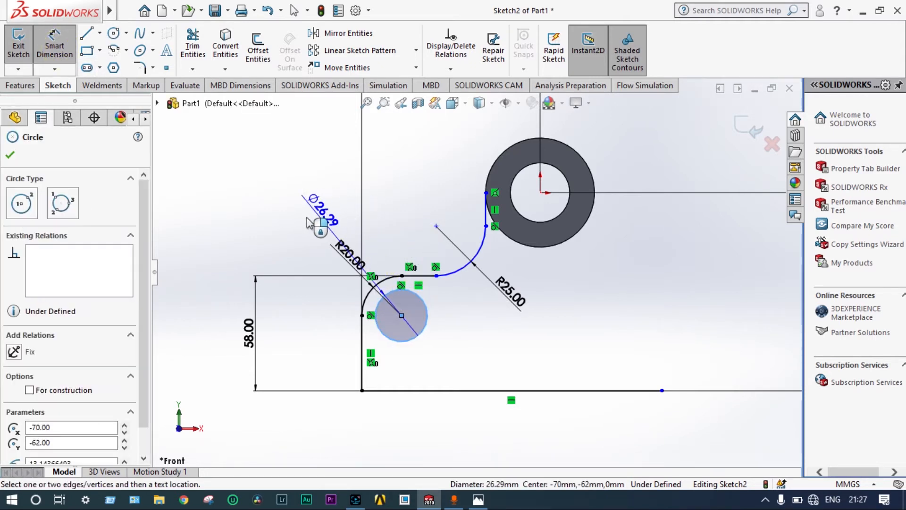
click(285, 241)
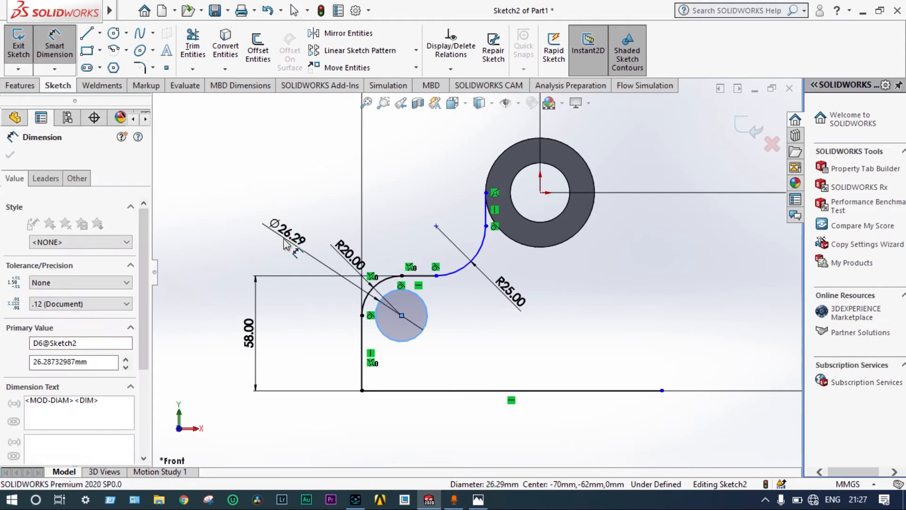
text(18)
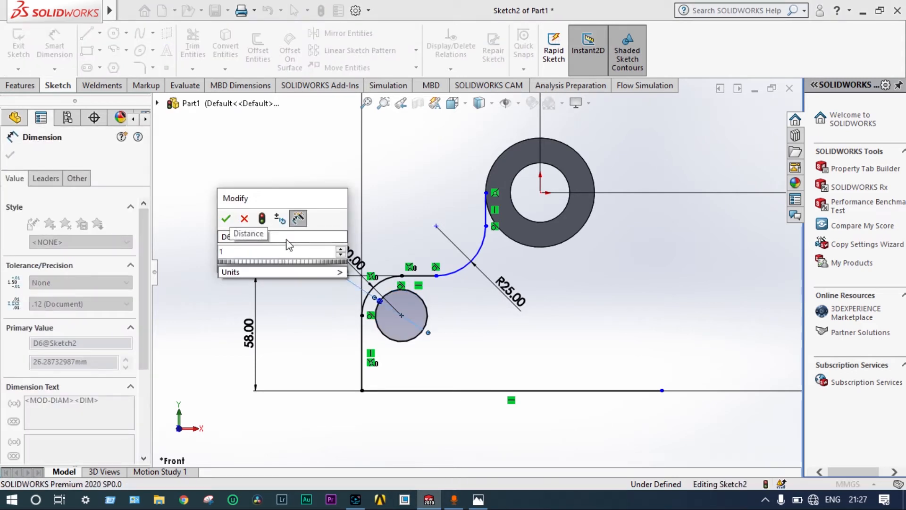